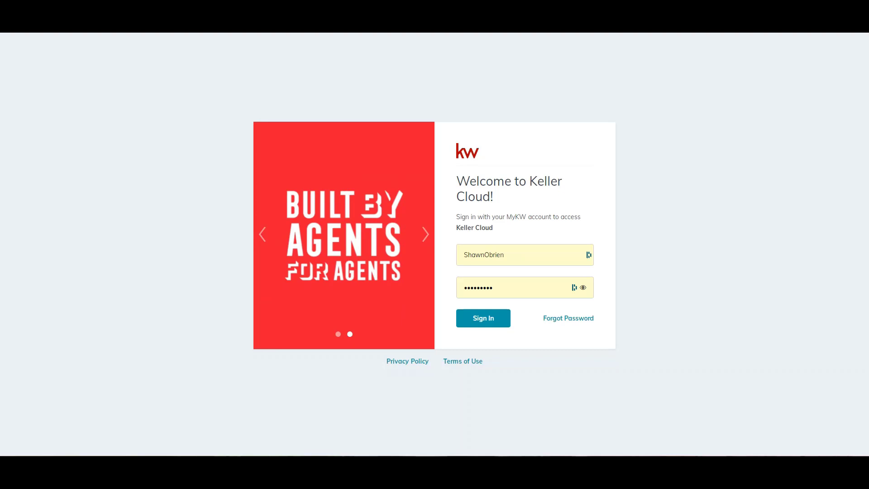
Step: Submit the filled Keller Cloud credentials to sign in to KW Command
key("Return")
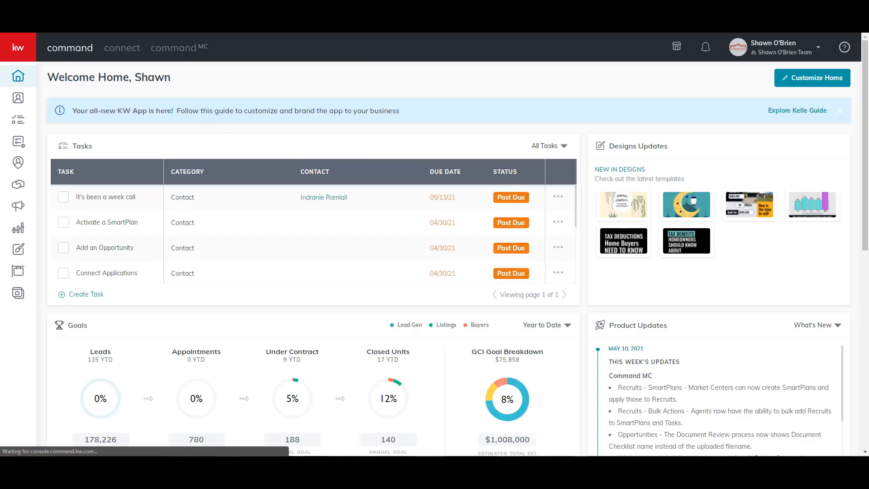
Step: Start a new contact and enter the co-buyer's full name, primary e-mail and phone number
left_click(18, 98)
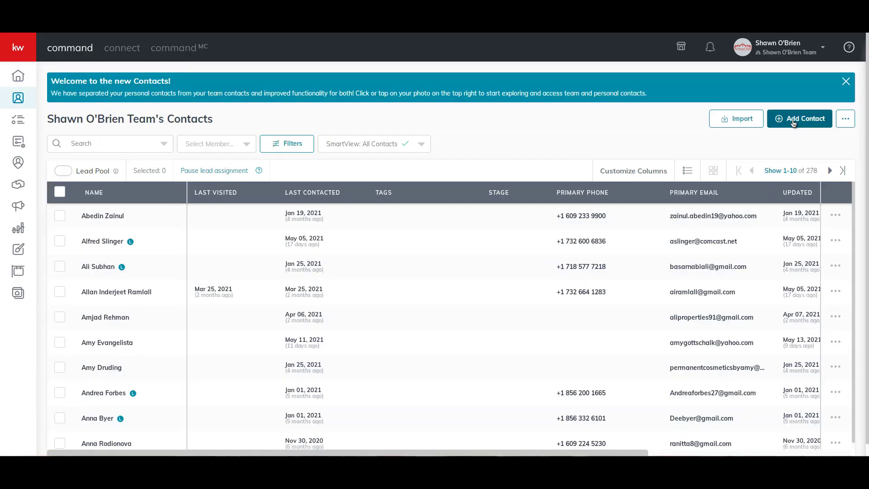
left_click(794, 121)
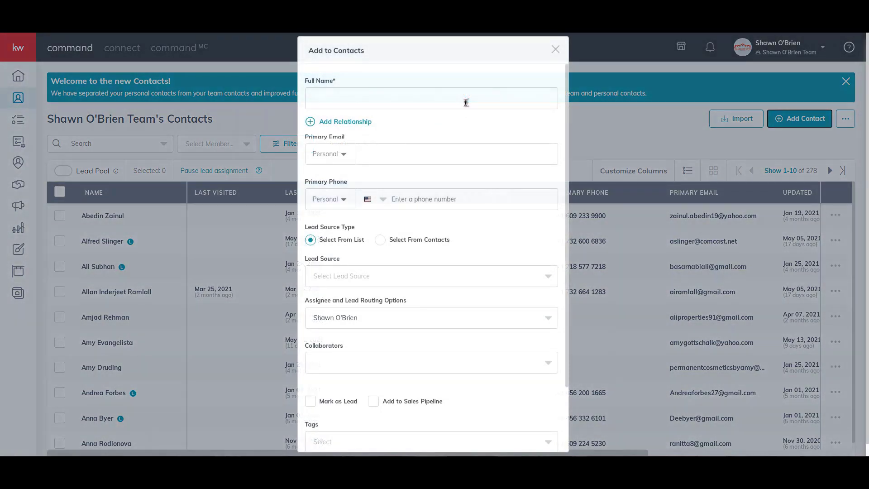
left_click(465, 102)
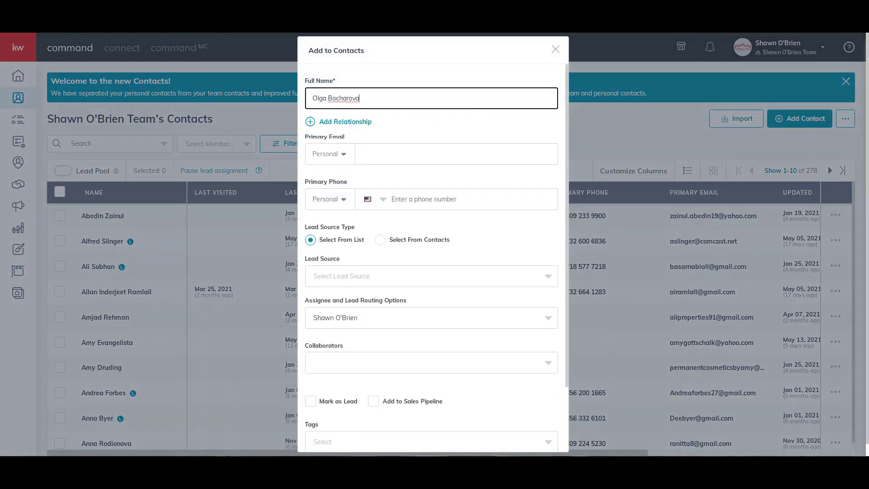
left_click(382, 159)
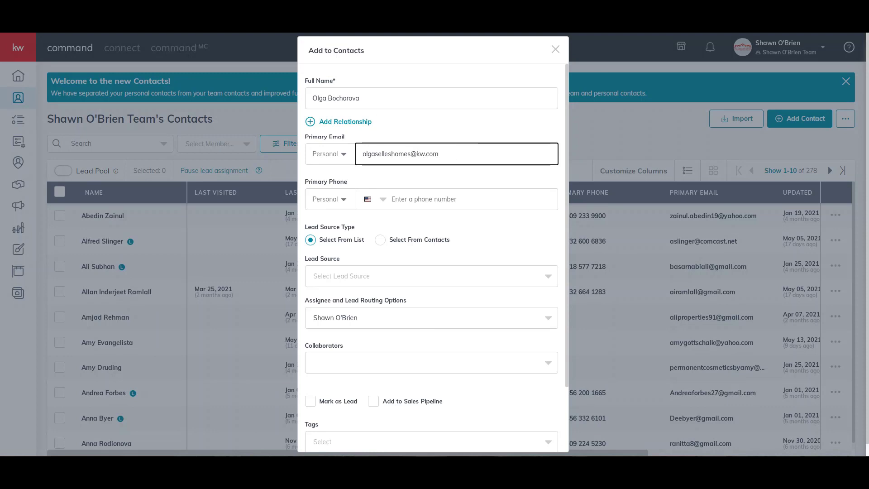
left_click(430, 202)
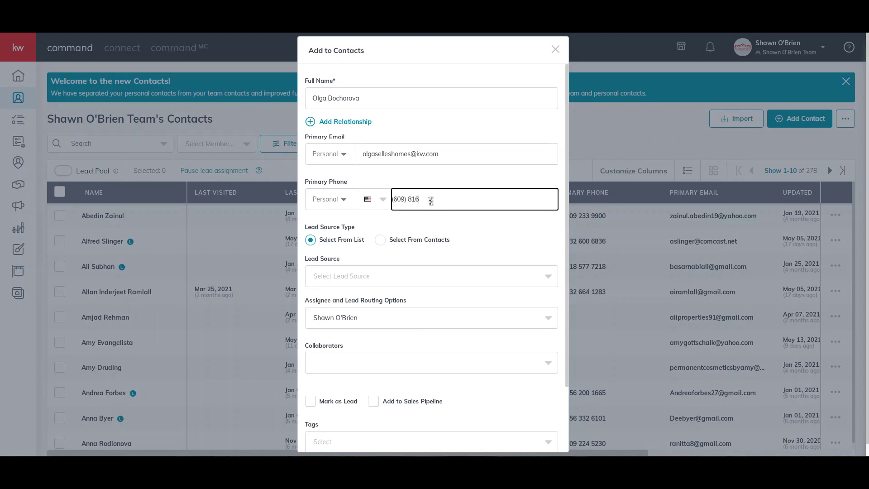
Step: Add the co-buyer's home street address from the suggestions and create the contact
scroll(430, 294, "down", 2)
left_click(352, 393)
left_click(386, 366)
scroll(435, 316, "down", 5)
left_click(448, 326)
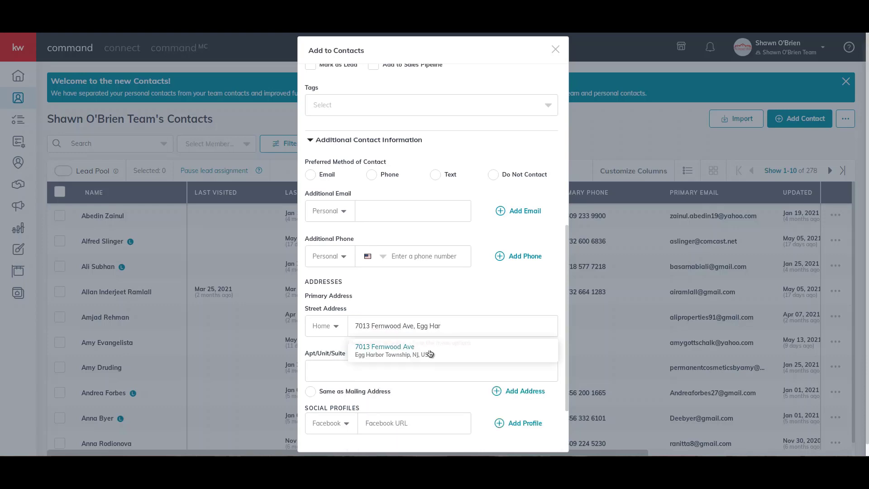
left_click(430, 354)
scroll(498, 371, "down", 3)
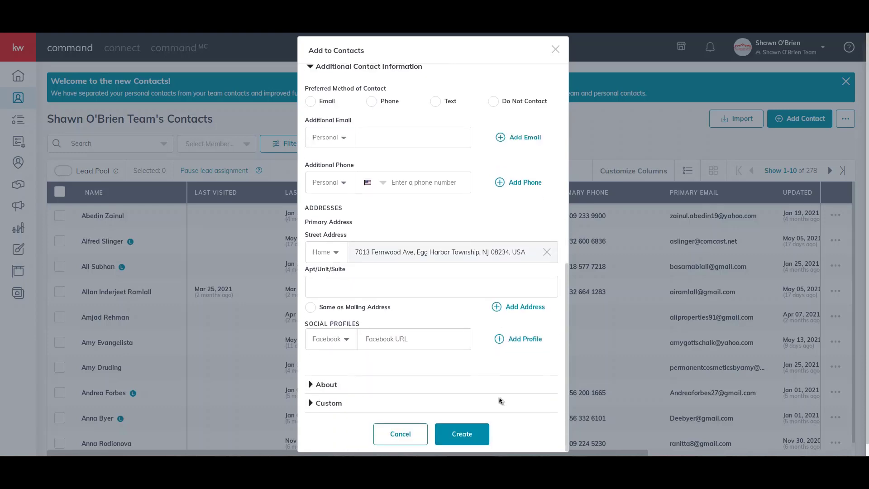
left_click(461, 434)
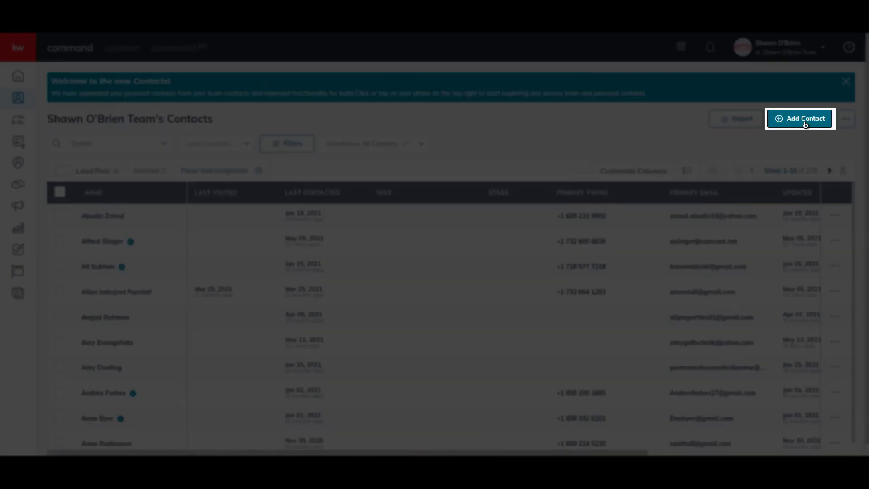
Step: Start another contact with the primary buyer's name, e-mail, phone and home street address
left_click(805, 119)
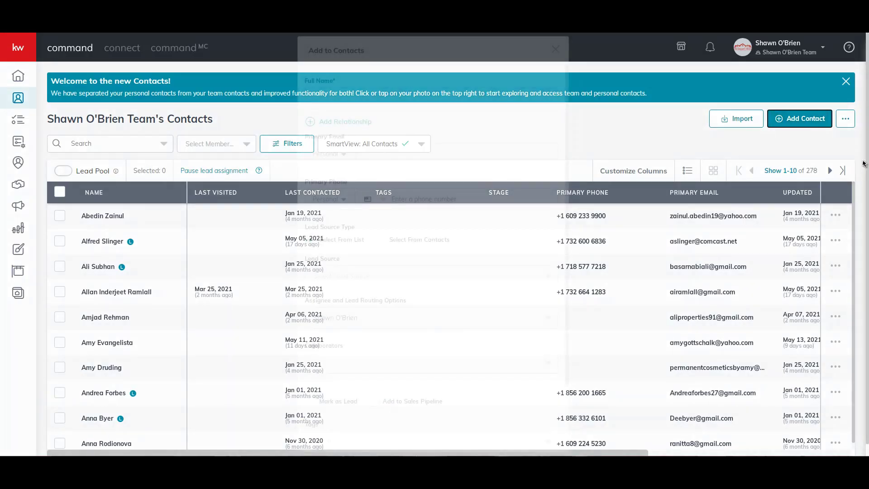
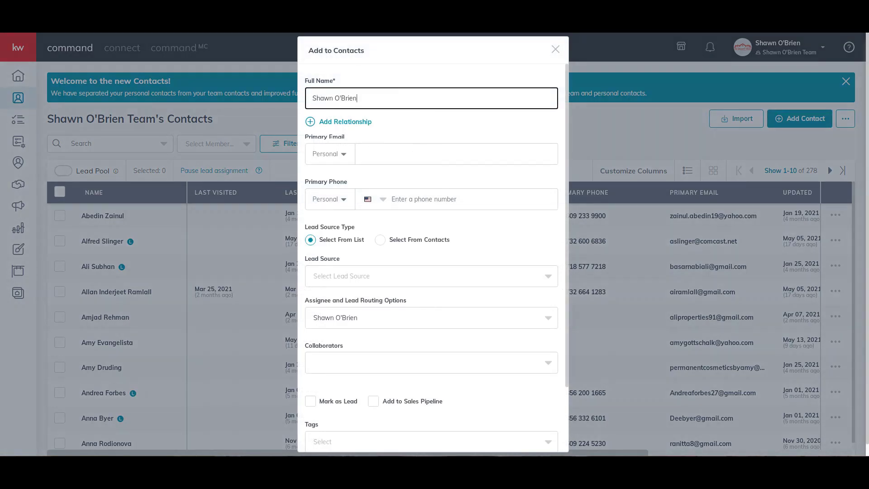
left_click(447, 153)
left_click(496, 199)
scroll(444, 359, "down", 6)
left_click(468, 370)
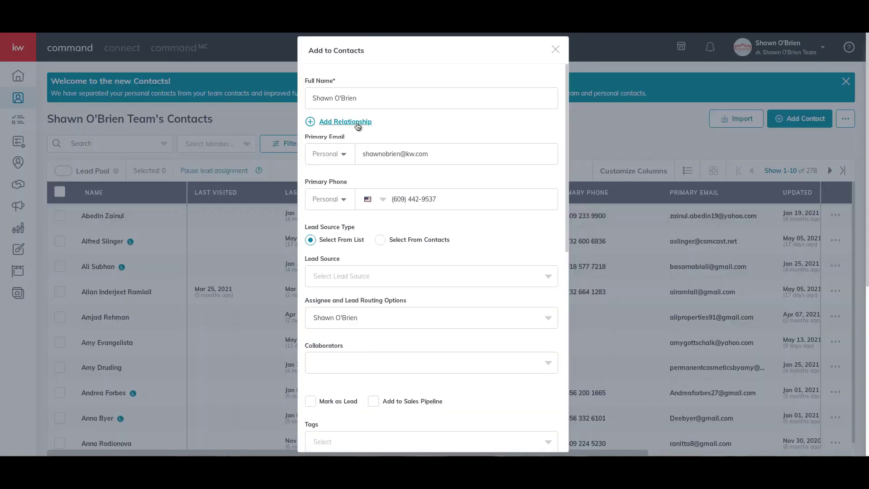
Step: Link the co-buyer as the buyer's spouse and create the contact
left_click(357, 126)
left_click(395, 128)
type("Olga")
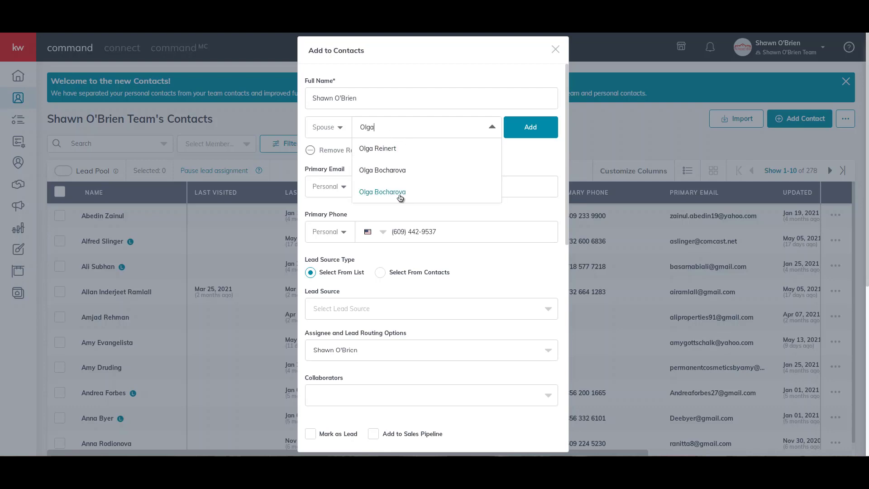
left_click(401, 192)
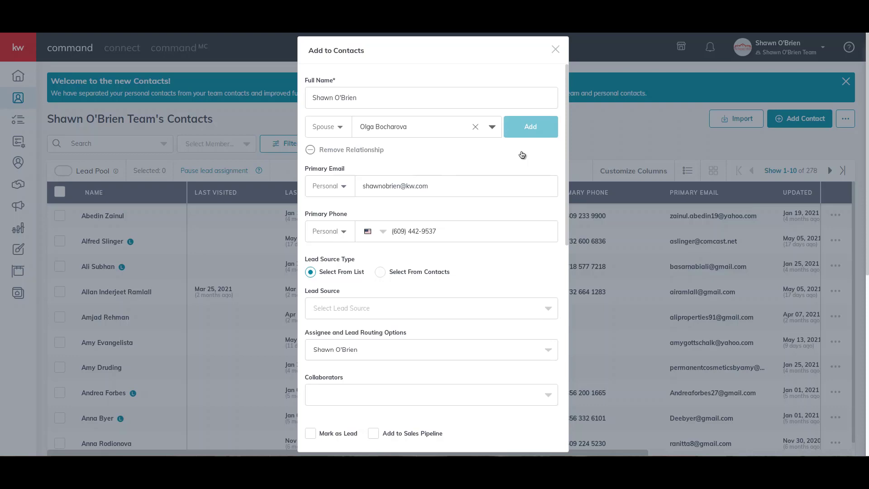
scroll(521, 155, "down", 10)
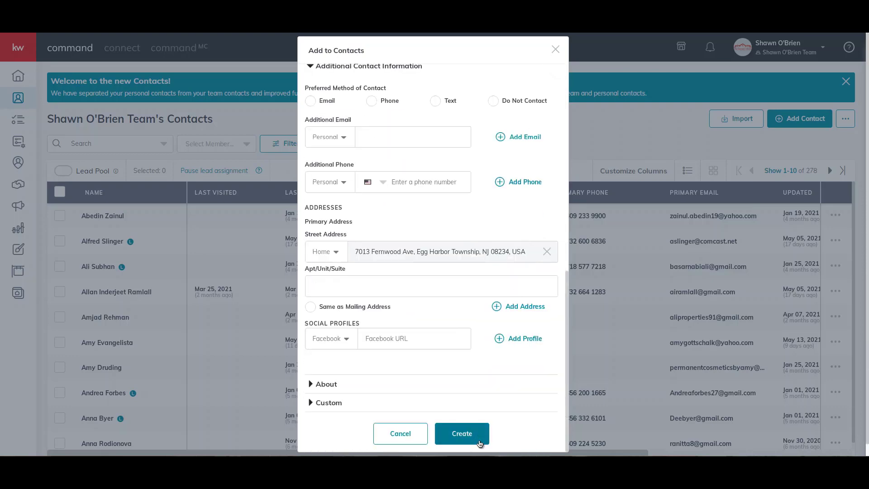
left_click(477, 443)
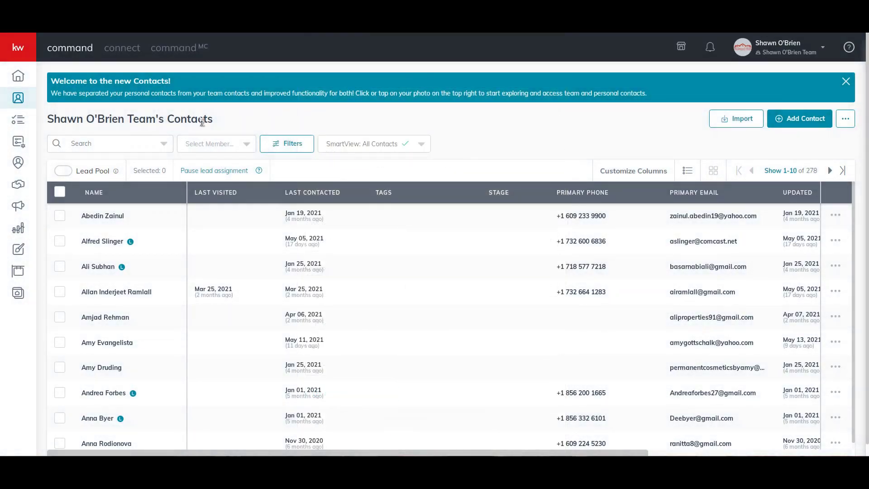
Step: Search contacts for 'shawn' and open the buyer's contact record
left_click(104, 145)
type("shawn")
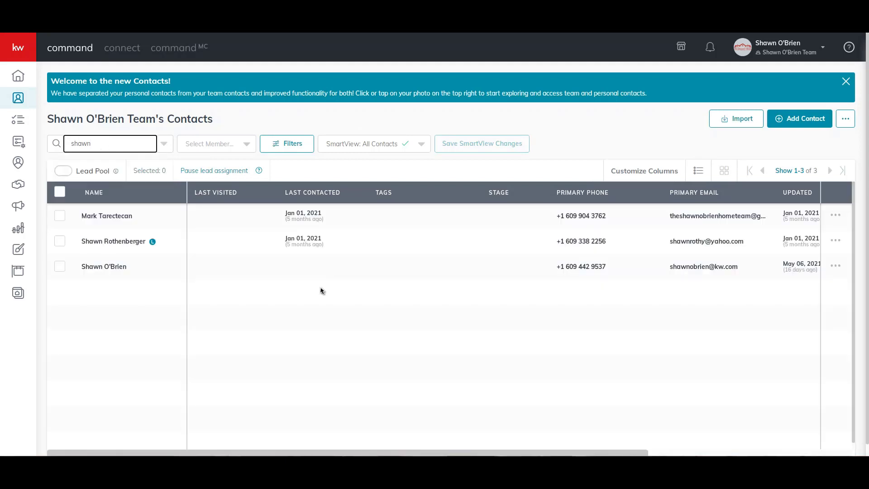
left_click(110, 269)
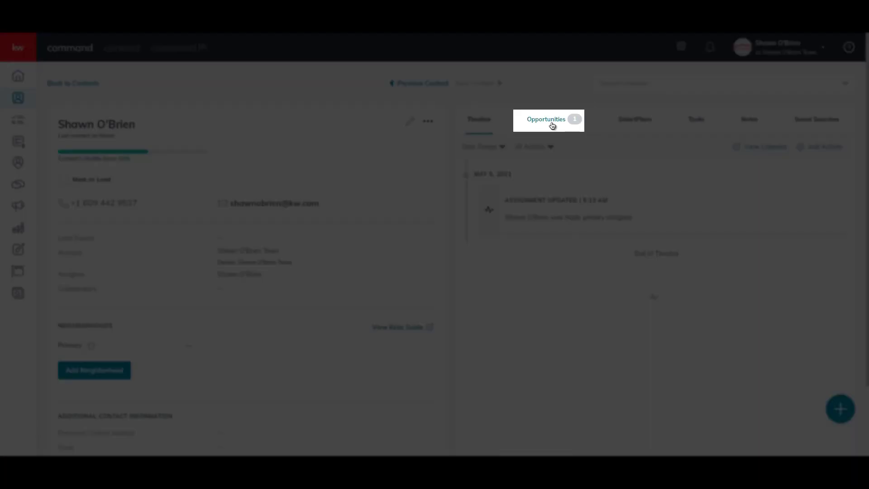
Step: Check the record's opportunities, dismiss a new-opportunity form, and go to the opportunities pipeline
left_click(553, 125)
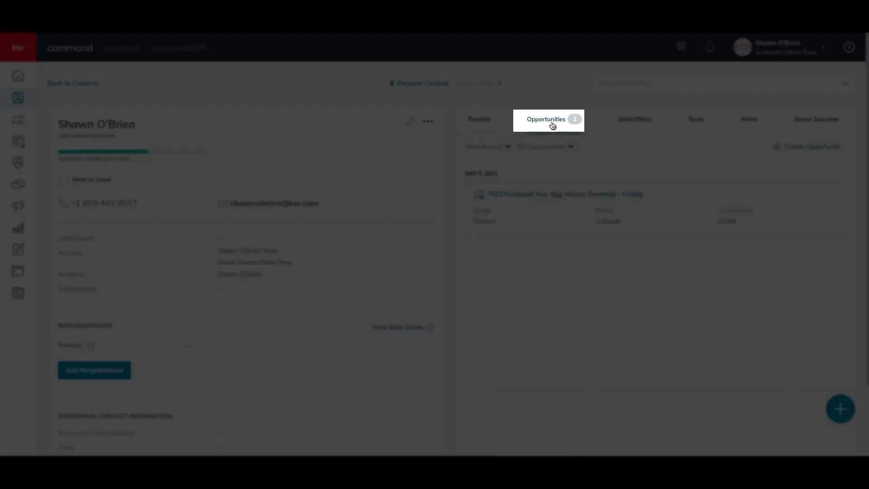
double_click(813, 147)
left_click(813, 147)
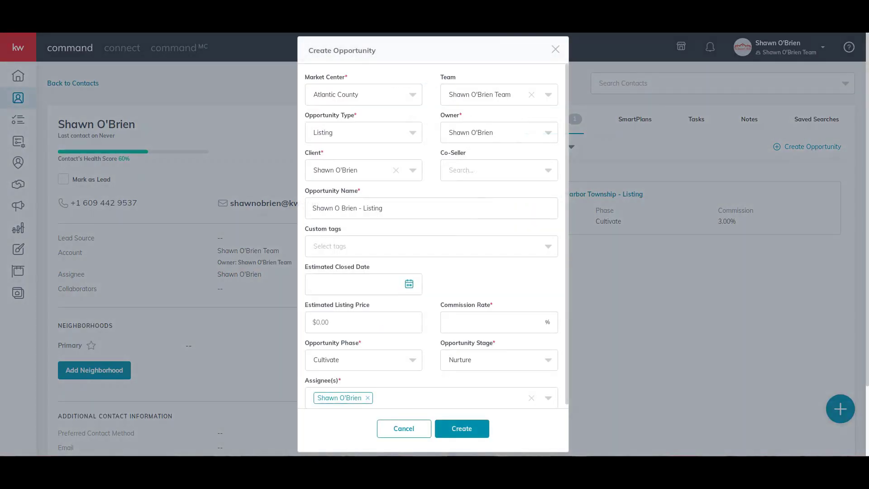
key("Escape")
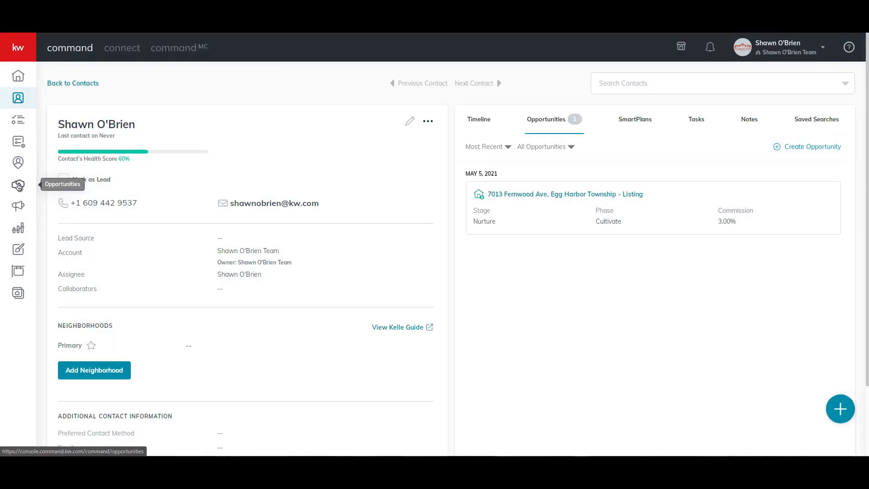
left_click(18, 186)
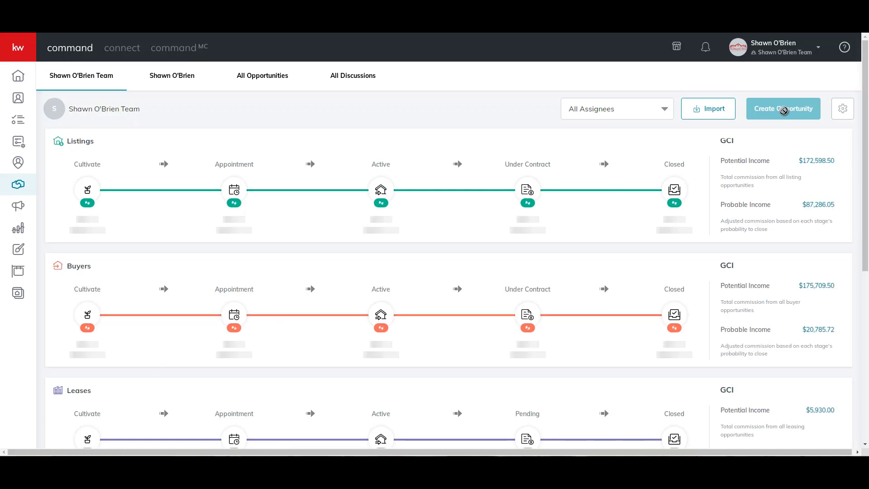
Step: Begin a Buyer opportunity with the primary buyer as client and the spouse as co-buyer
left_click(783, 110)
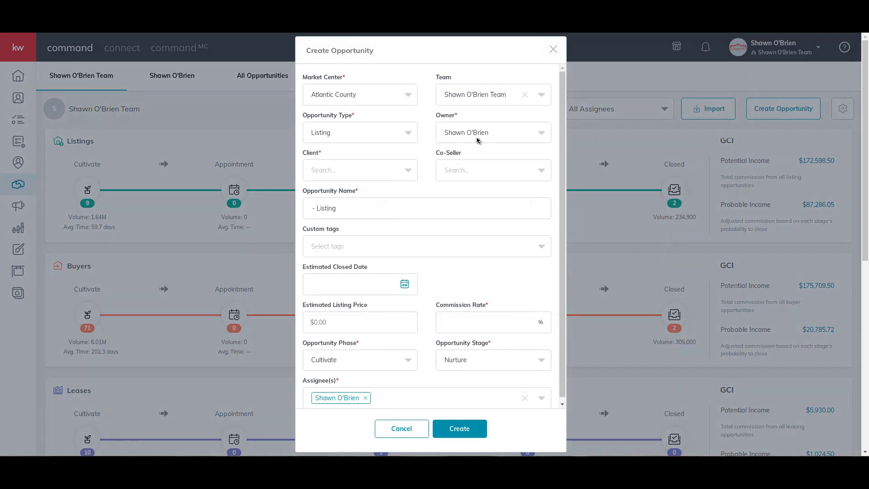
left_click(390, 135)
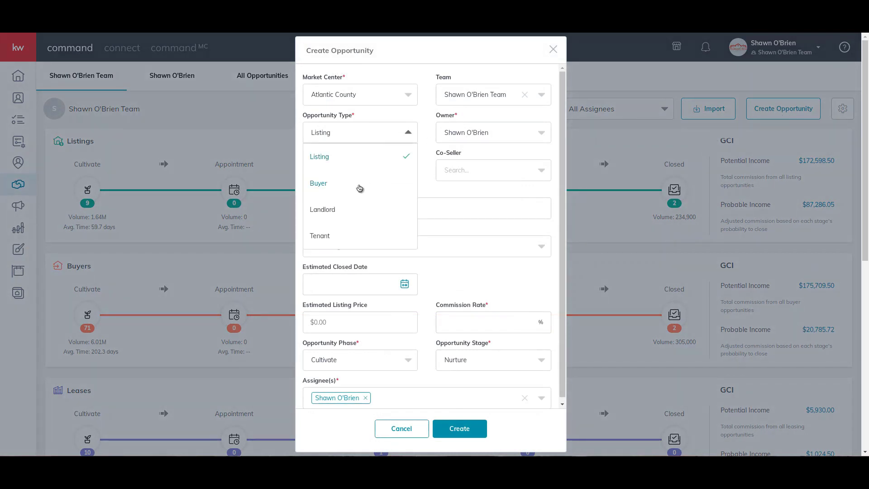
left_click(360, 189)
left_click(361, 173)
type("shaw")
left_click(414, 231)
left_click(491, 171)
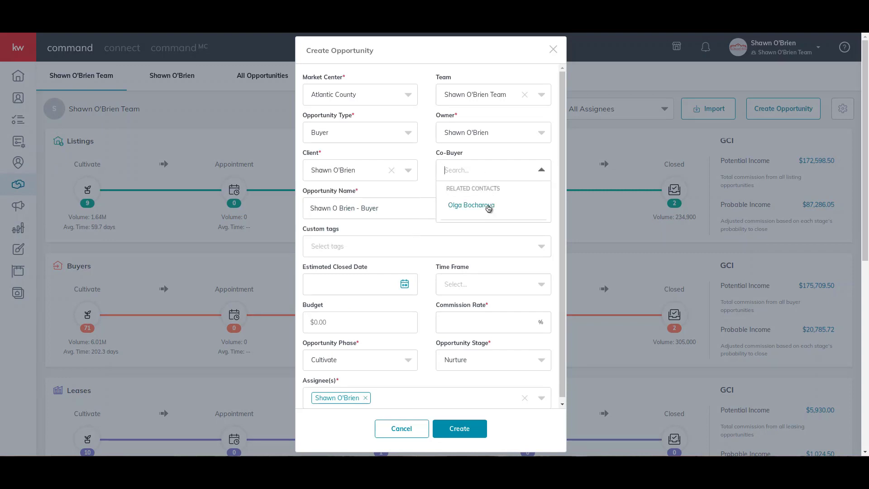
left_click(489, 207)
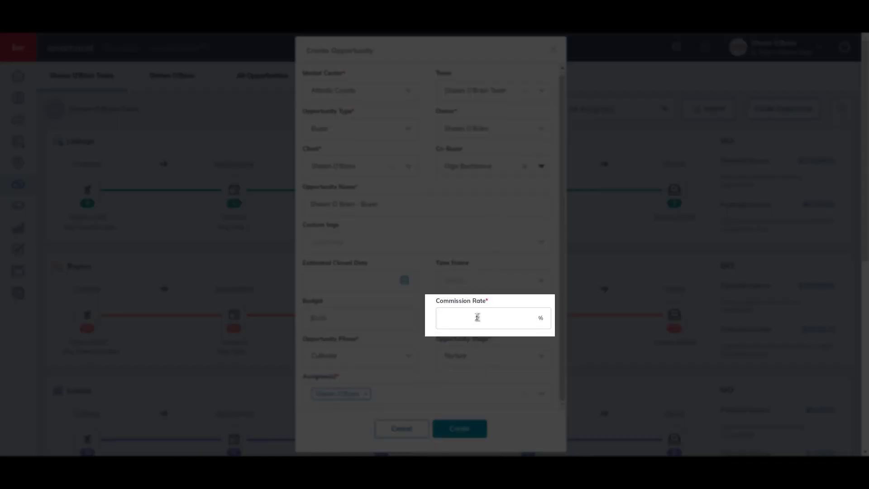
Step: Set a 2.5 commission rate, make the team member the assignee, and create it
left_click(524, 317)
type("2.5")
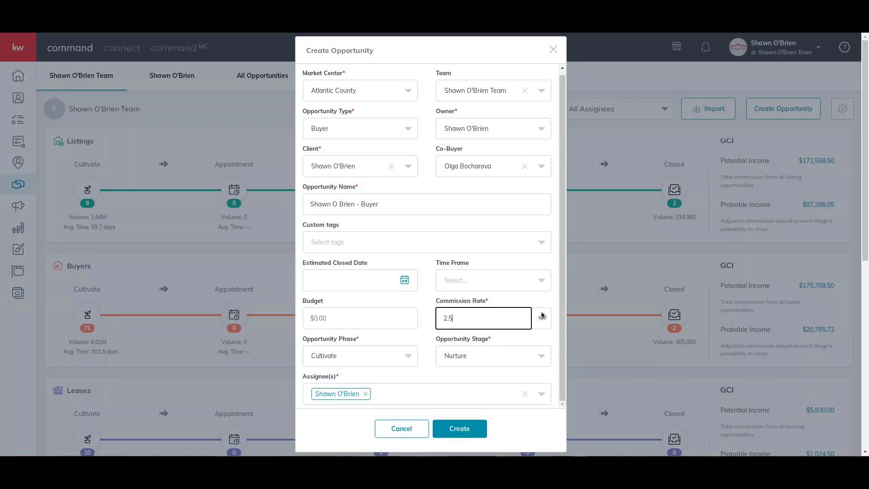
scroll(365, 396, "down", 4)
left_click(371, 397)
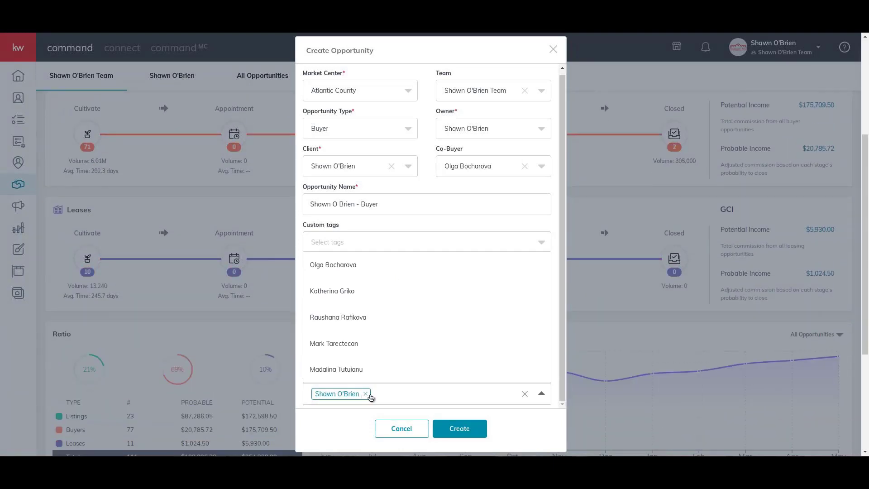
left_click(365, 394)
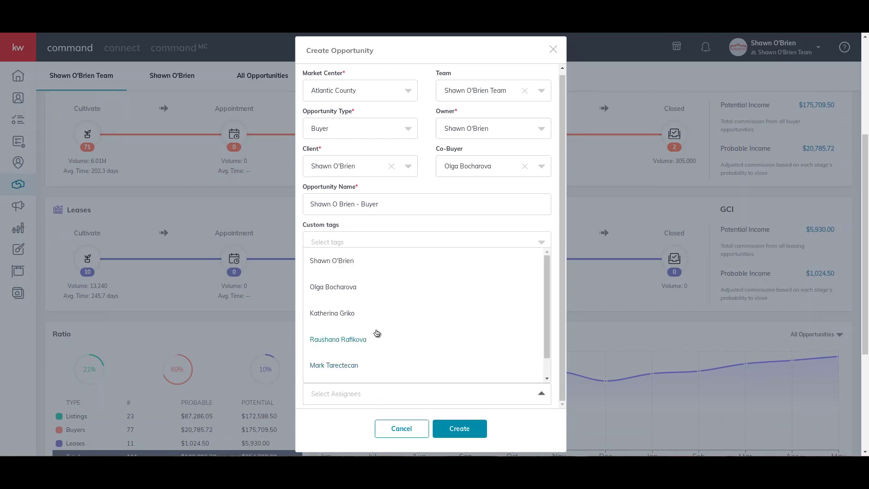
left_click(361, 340)
scroll(476, 400, "down", 3)
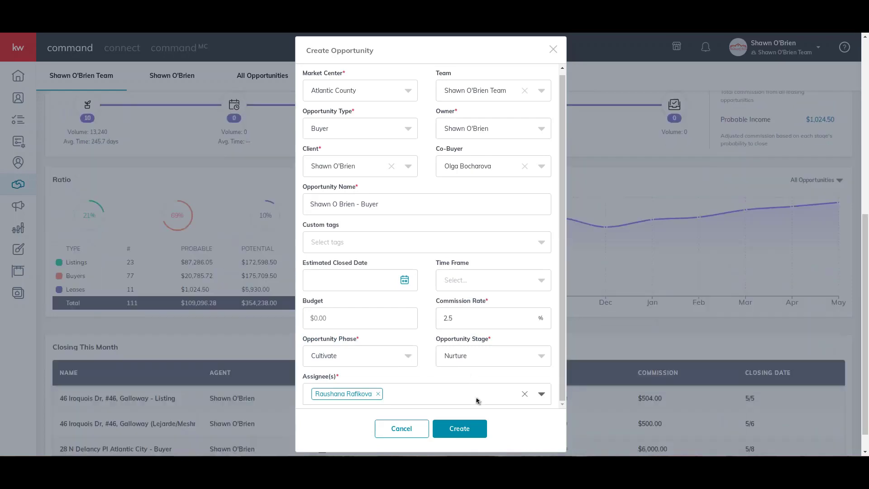
left_click(474, 428)
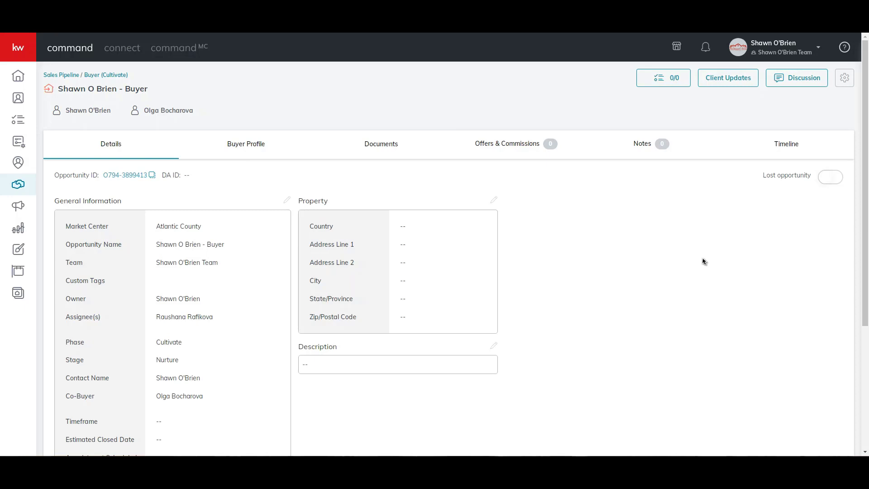
left_click(791, 52)
left_click(754, 227)
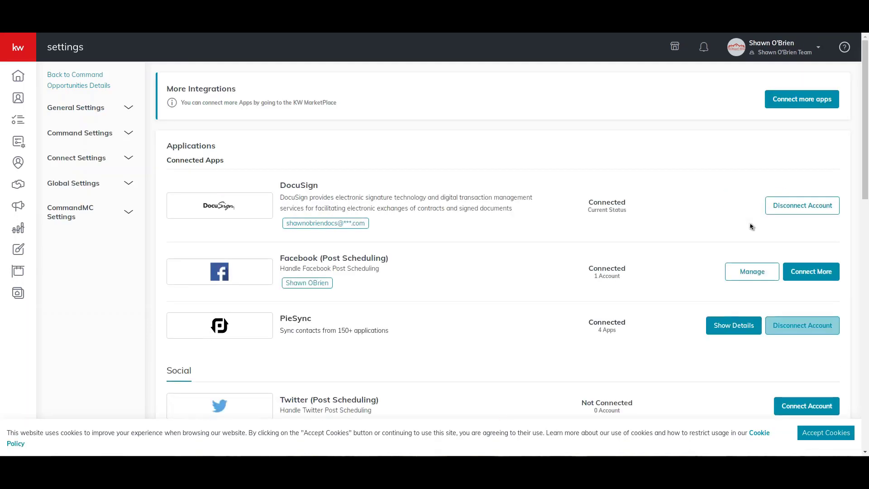
left_click_drag(281, 185, 320, 185)
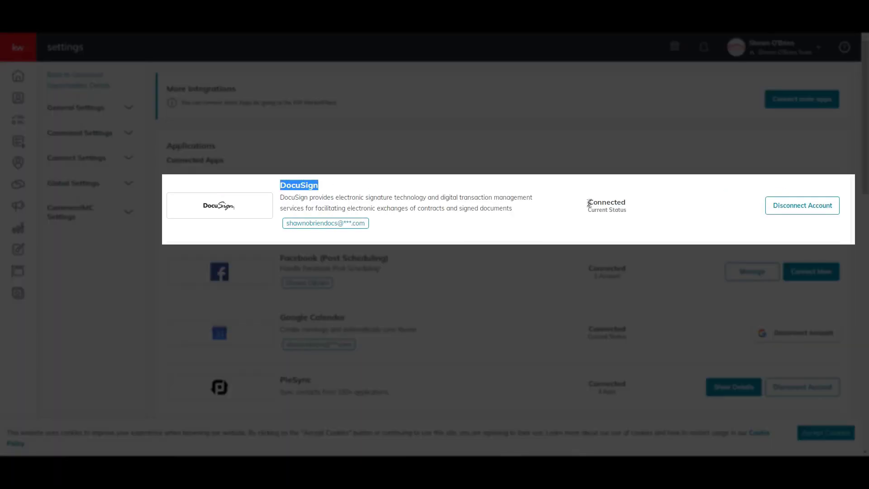
left_click_drag(588, 202, 626, 202)
left_click(718, 192)
left_click(806, 209)
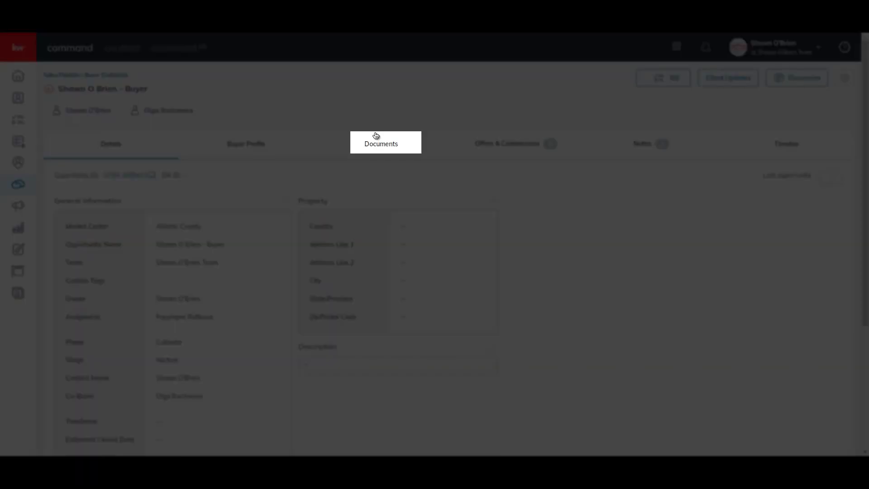
Step: Start a DocuSign transaction from Documents with the team member as Buyer Agent 1, then sync
left_click(376, 147)
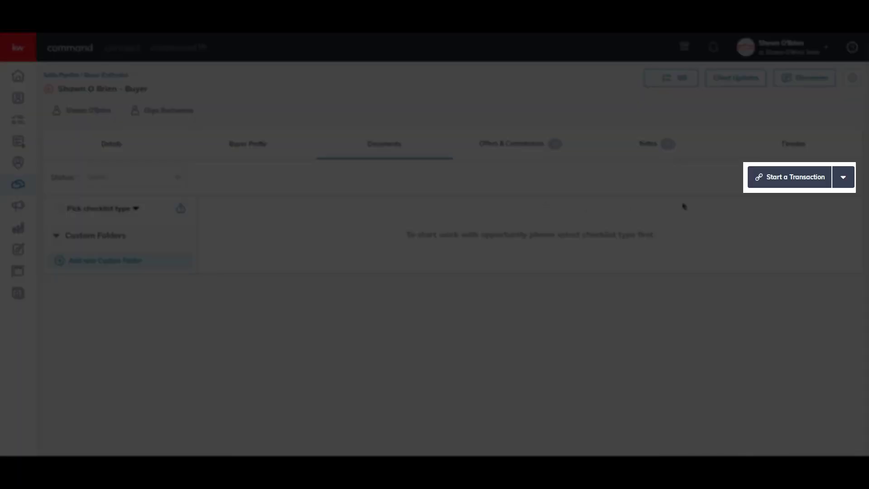
left_click(790, 177)
left_click(792, 217)
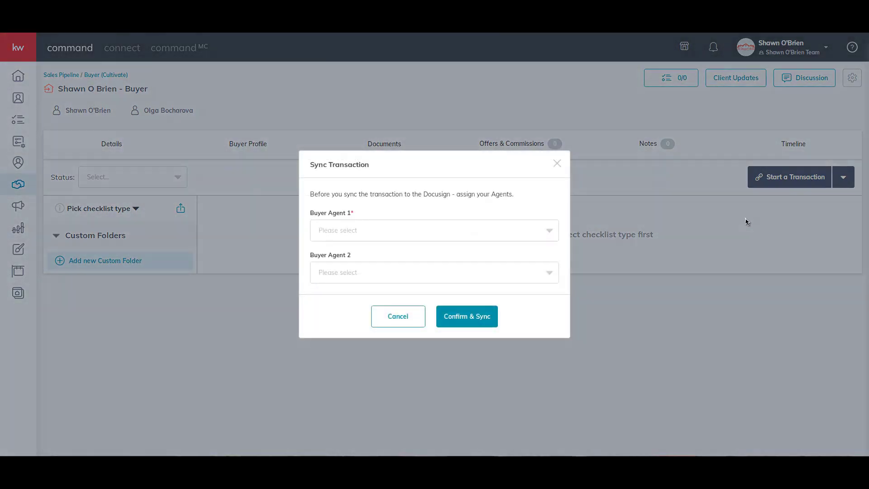
left_click(516, 237)
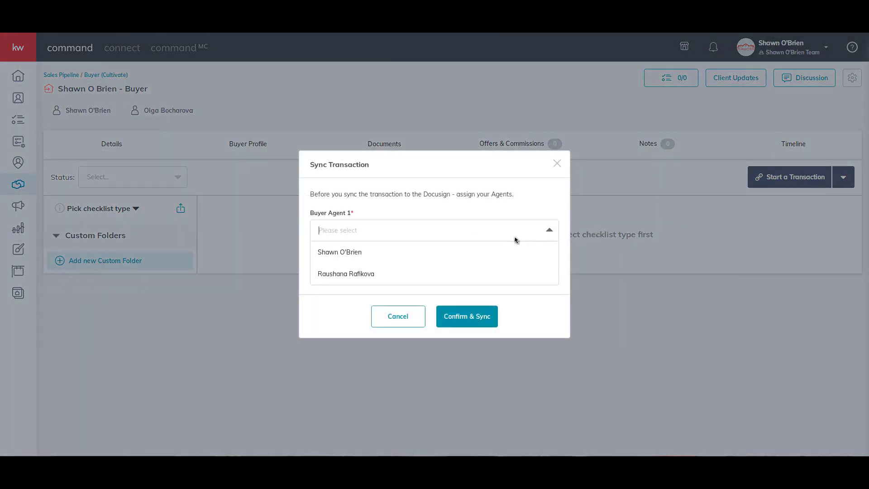
left_click(436, 275)
left_click(477, 320)
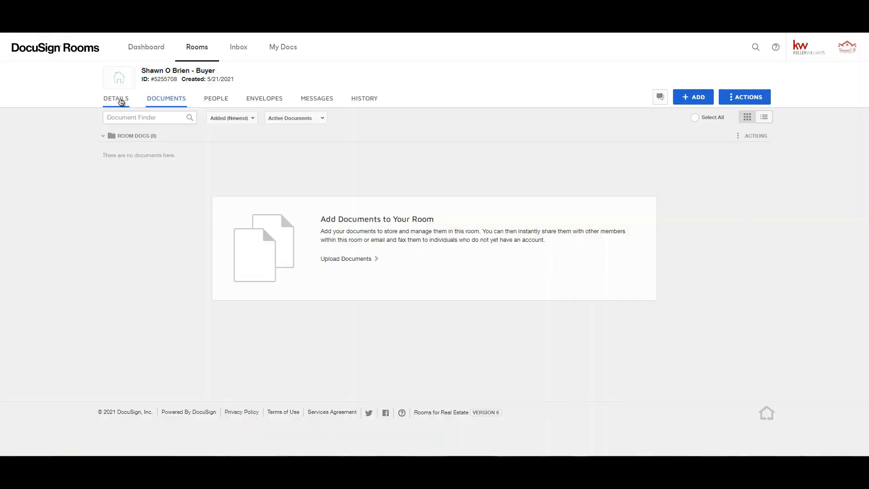
Step: Review the room's DETAILS, scrolling through the Buyer and Buyer Agent cards and back up
left_click(120, 100)
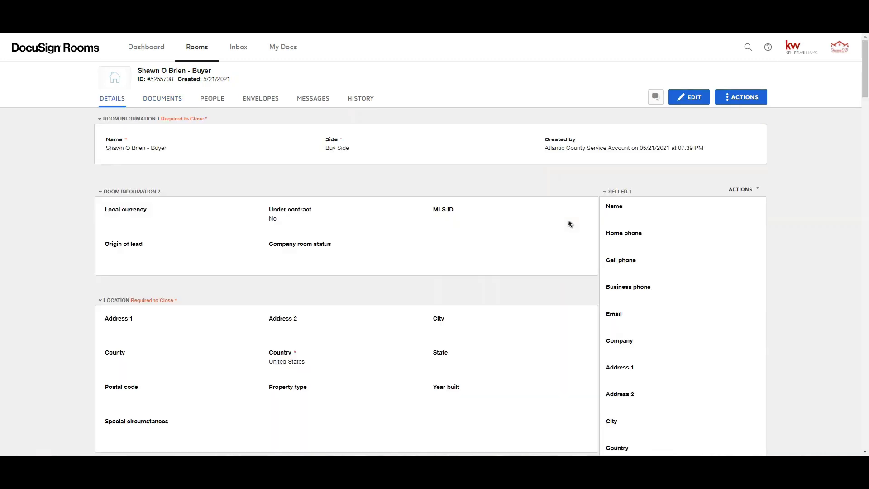
scroll(569, 224, "down", 10)
scroll(569, 221, "down", 15)
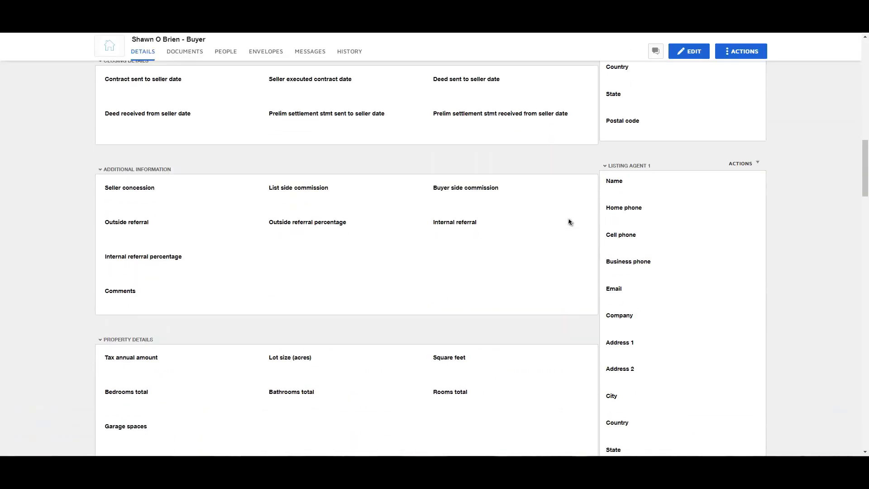
triple_click(636, 148)
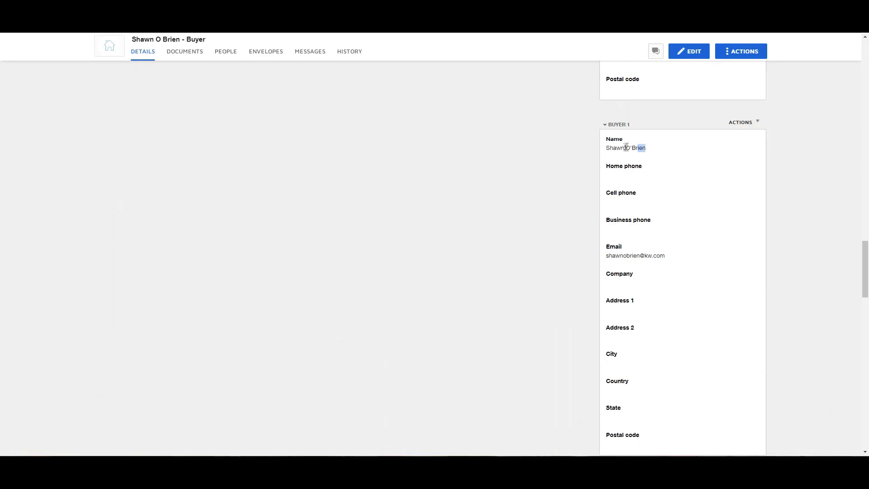
left_click_drag(677, 240, 688, 264)
scroll(688, 264, "down", 3)
left_click_drag(649, 188, 607, 188)
left_click_drag(674, 295, 606, 285)
scroll(692, 285, "down", 4)
scroll(691, 285, "down", 5)
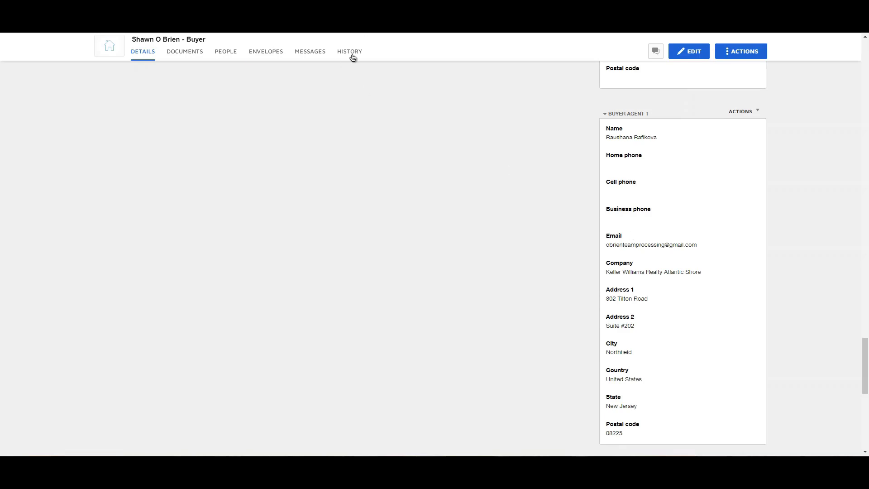
scroll(340, 219, "up", 15)
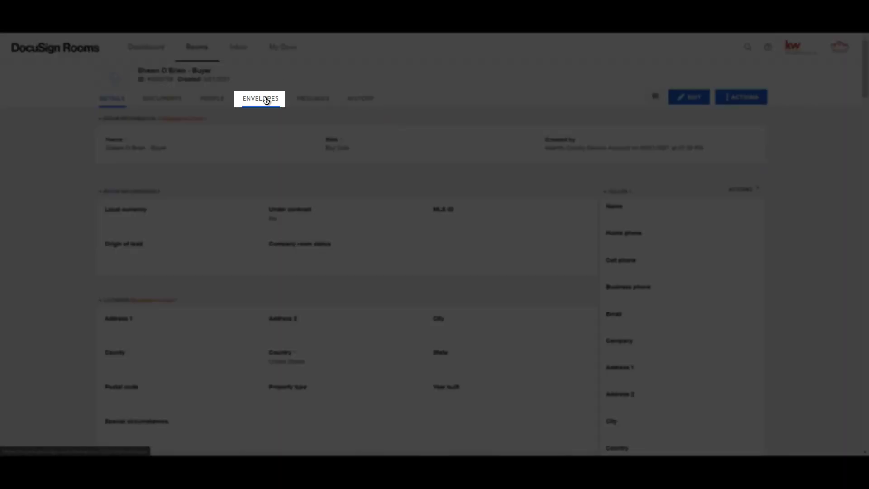
Step: Create a new envelope named 'Offer and Compliance' followed by the property address
left_click(266, 99)
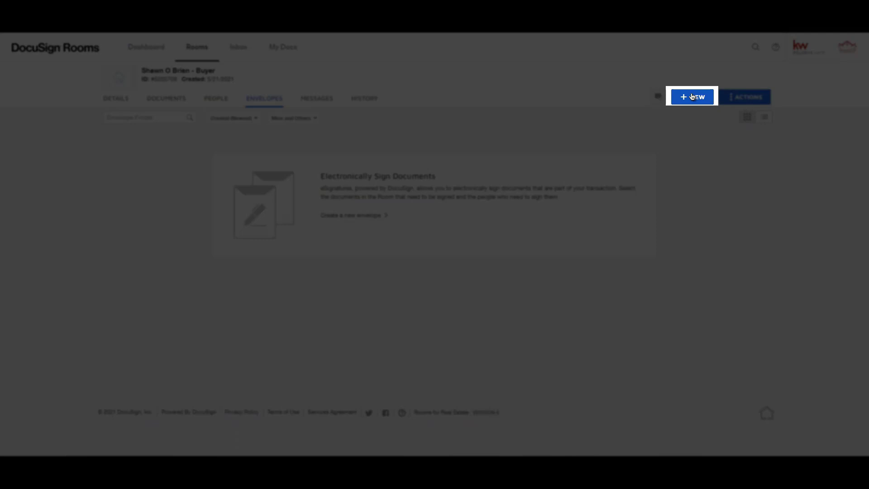
left_click(692, 97)
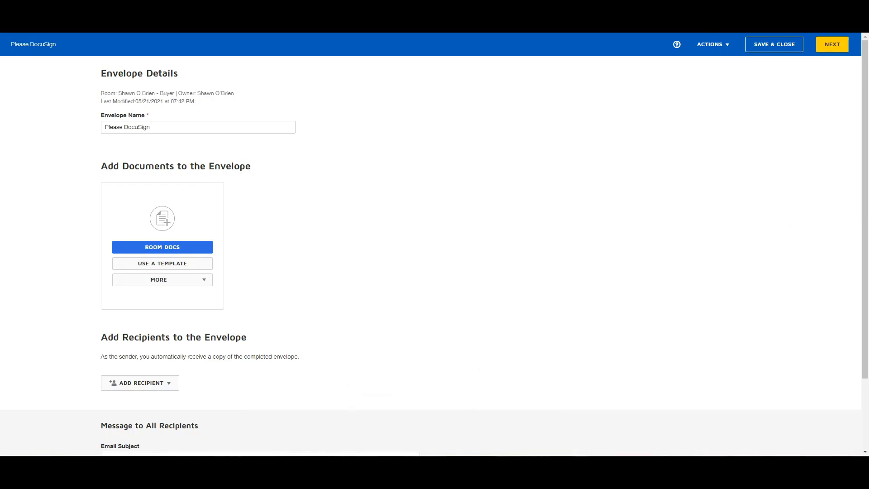
triple_click(164, 128)
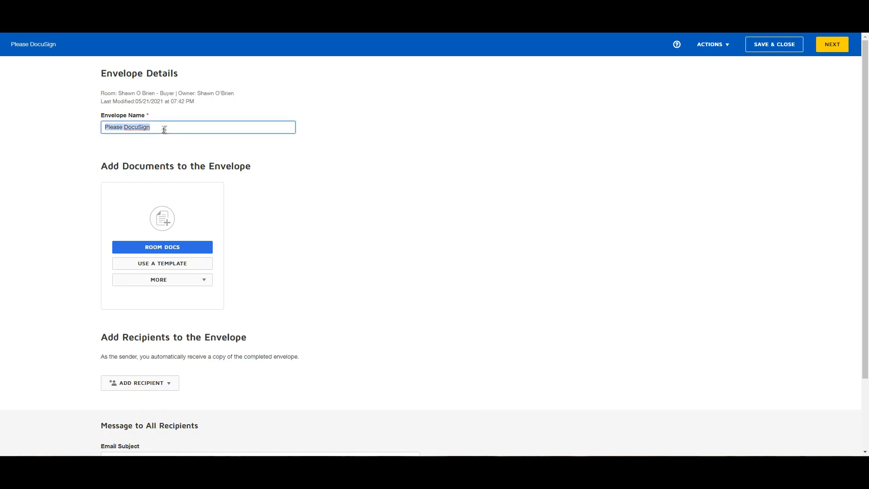
type("Offer and Compliance")
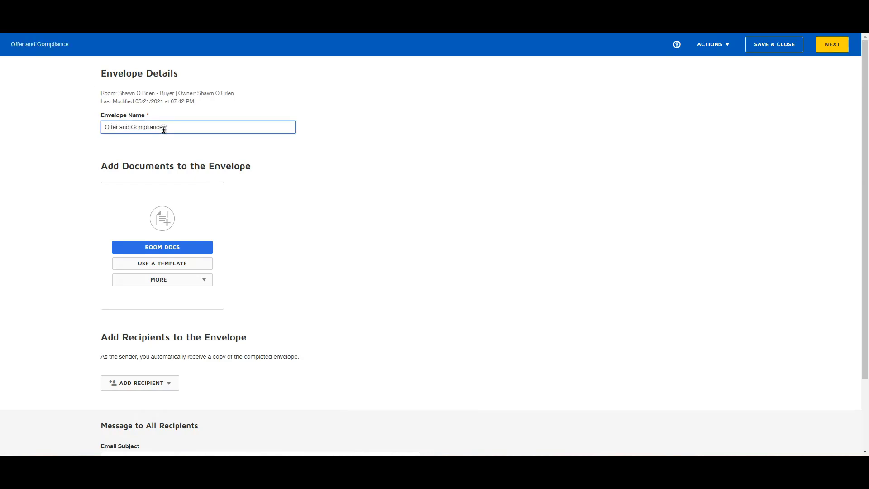
left_click(287, 101)
left_click(256, 126)
type("Eg")
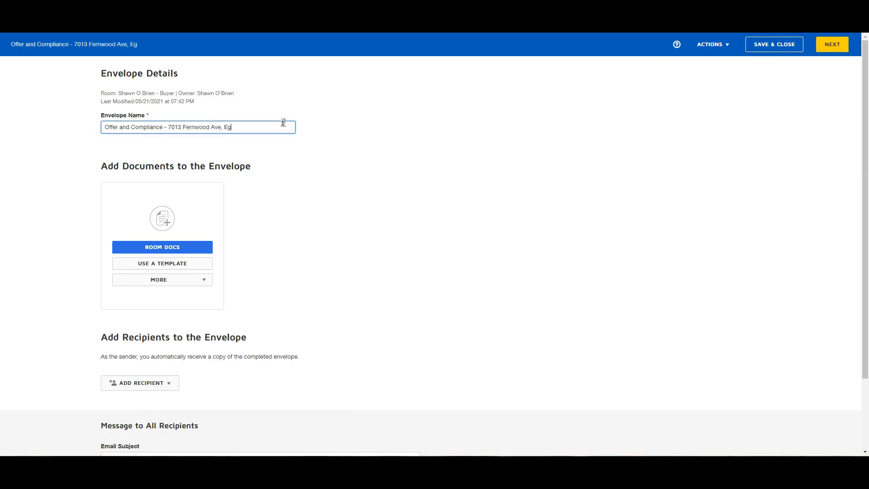
type("g Harbor Township")
key("ctrl+a")
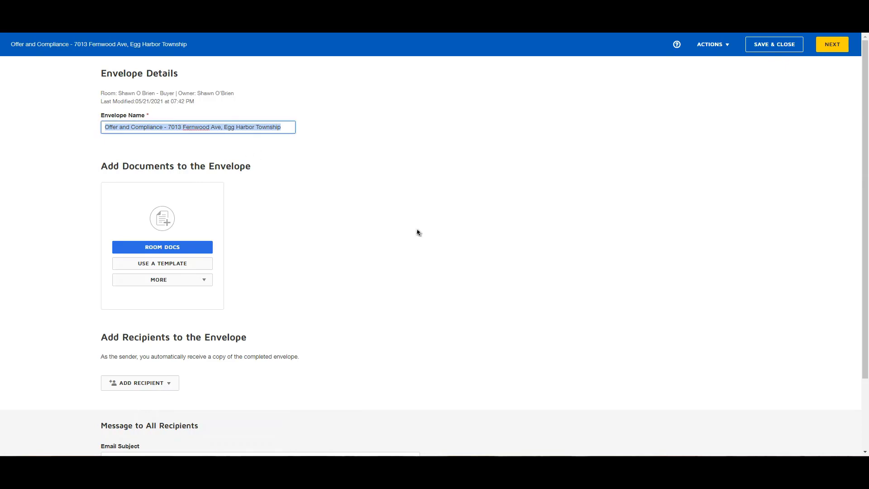
scroll(408, 226, "down", 2)
Step: Write an email greeting both buyers, naming the property and ending 'Please review and sign. Thank you!'
left_click(219, 369)
key("Tab")
type("Hi Shawn and Olga,")
key("Return")
key("Return")
type("Click the link below to view the offer and compliance documents for")
left_click_drag(216, 371, 342, 371)
key("ctrl+c")
left_click(324, 428)
key("ctrl+v")
key("period")
key("Return")
key("Return")
type("Please review and sign. Thank you!")
left_click(367, 228)
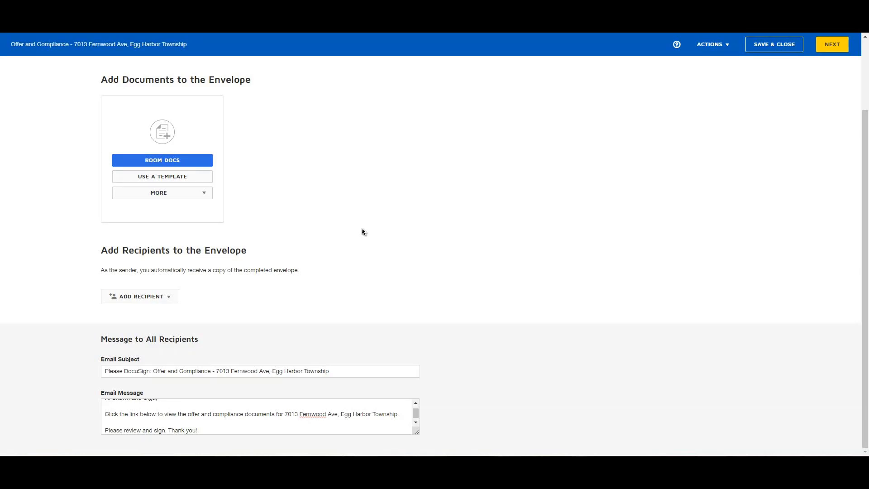
scroll(362, 233, "up", 3)
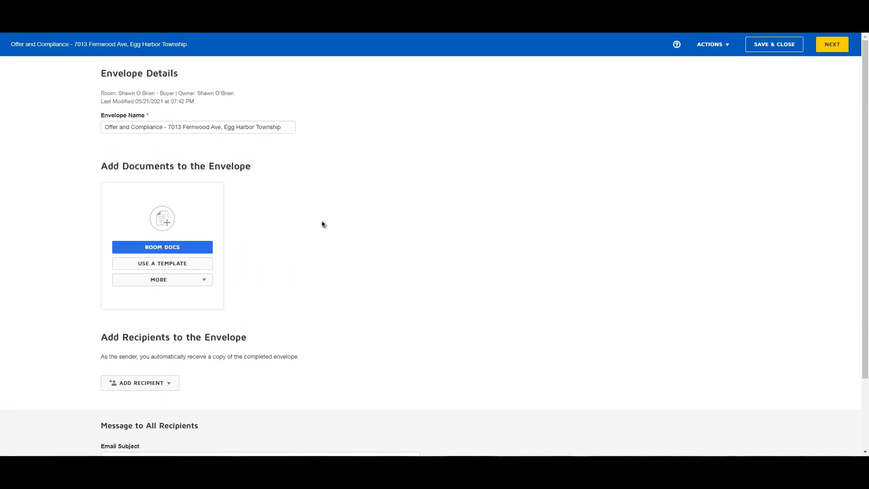
Step: Upload a file from Company > KW Document Templates > Rental, then remove the Contract_of_Sale document
left_click(189, 281)
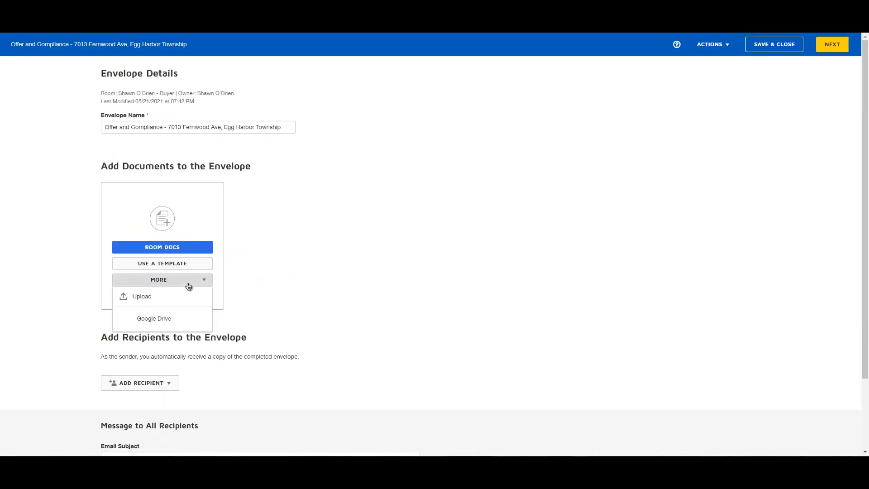
left_click(171, 300)
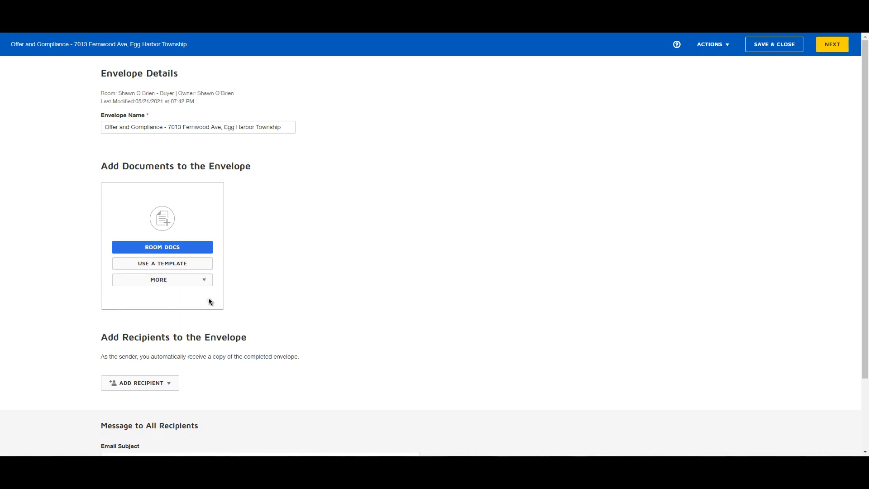
left_click(34, 78)
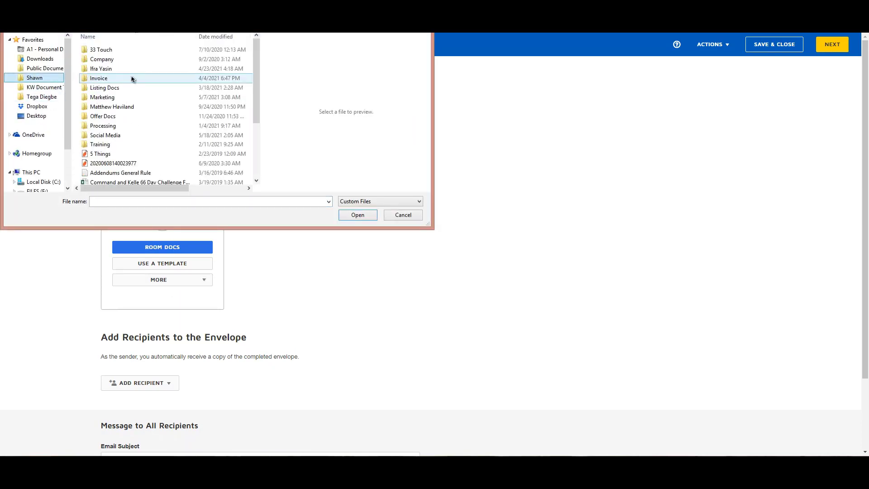
double_click(135, 60)
scroll(196, 132, "down", 1)
double_click(227, 64)
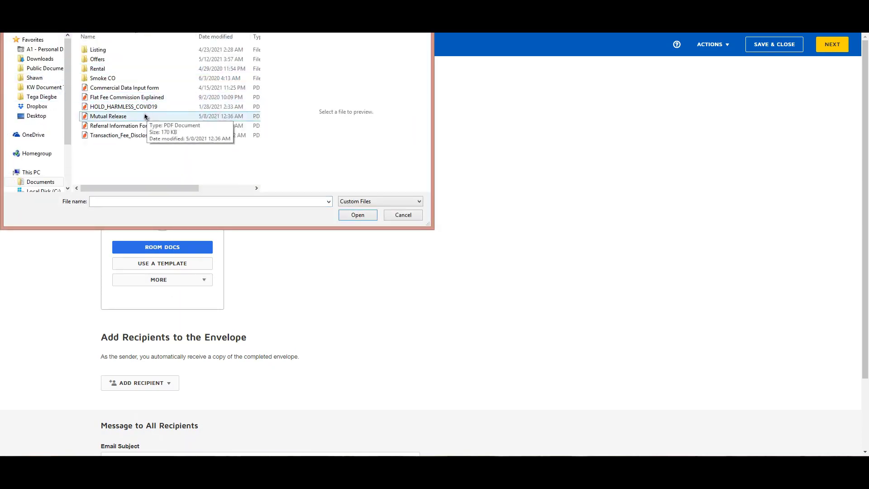
double_click(110, 69)
left_click(375, 214)
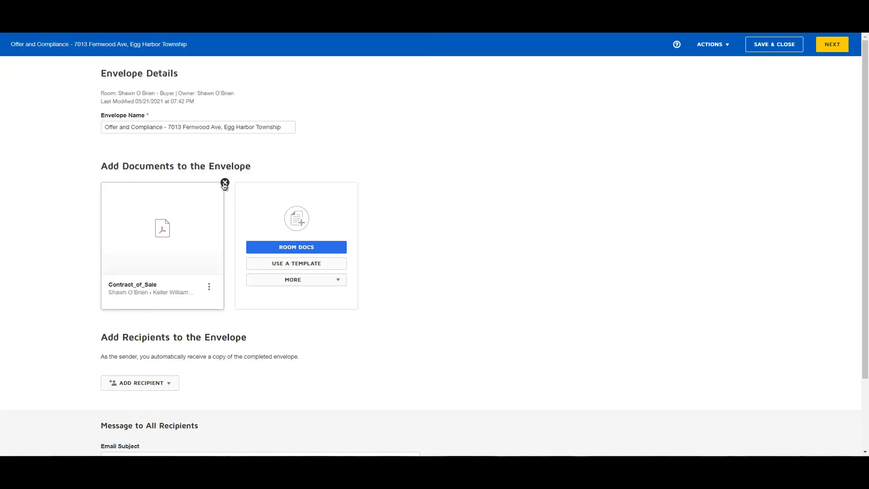
left_click(224, 183)
Step: Open the template picker and search Shared with Me for 'Agreement of sale' and 'contra'
left_click(202, 265)
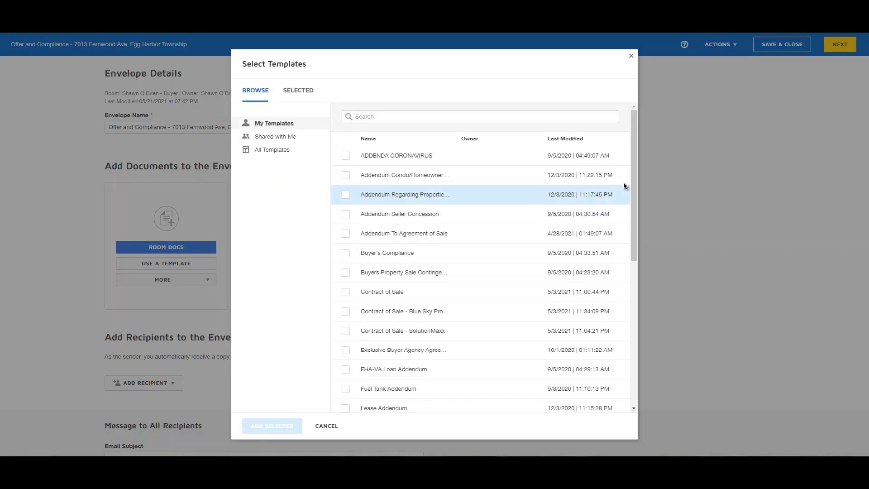
scroll(636, 193, "down", 2)
scroll(636, 192, "down", 5)
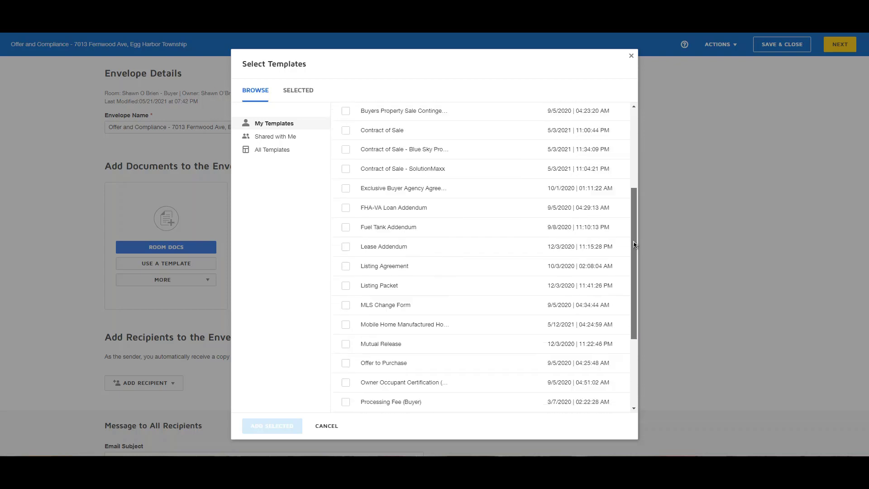
scroll(636, 204, "up", 8)
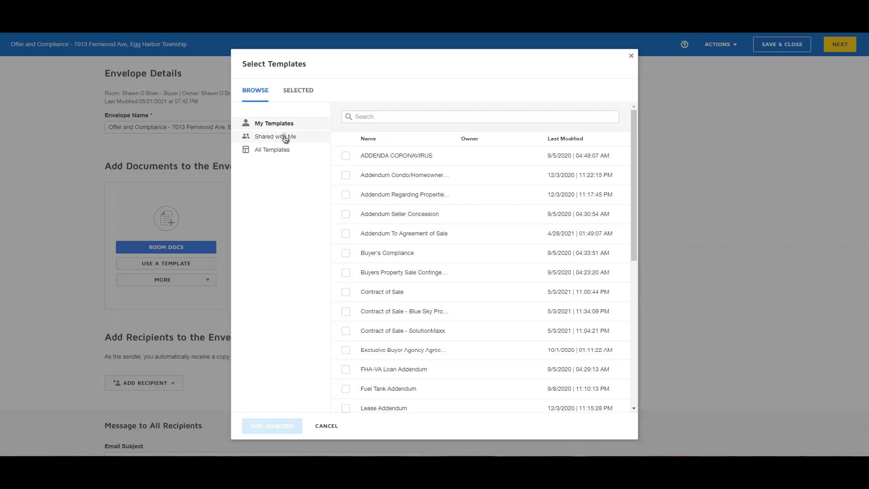
left_click(285, 137)
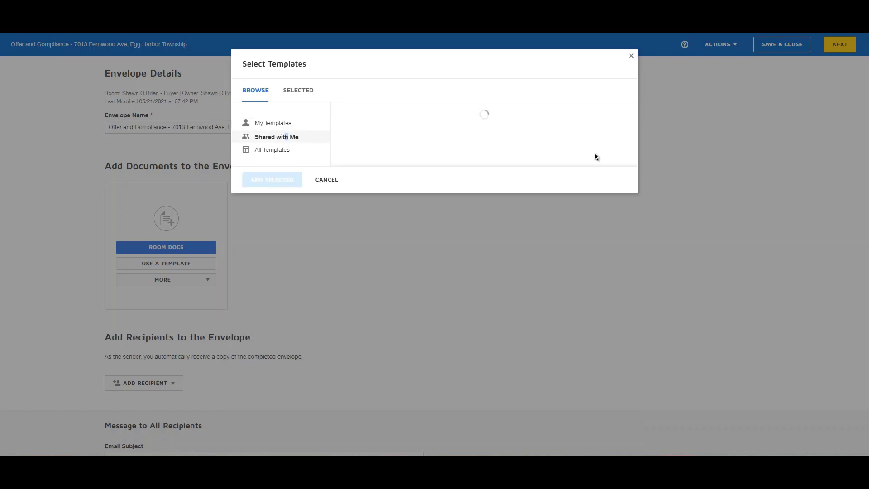
left_click(460, 114)
type("Agreement of sale")
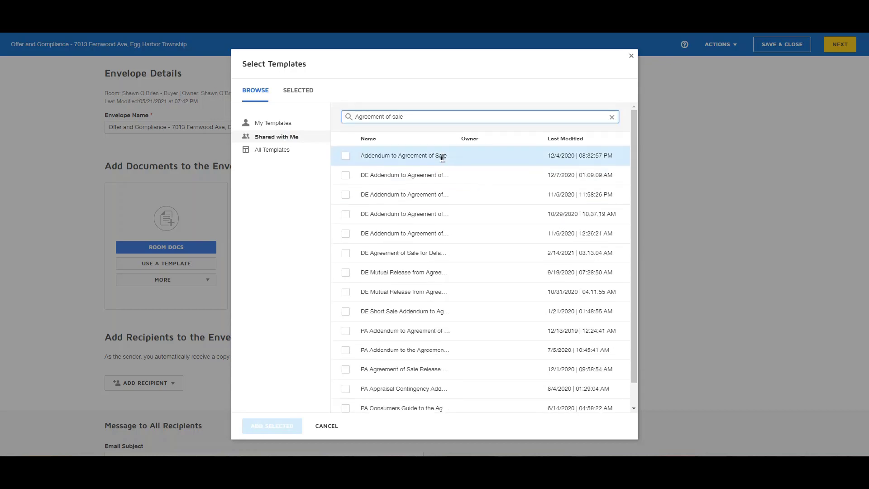
triple_click(434, 123)
type("contra")
left_click_drag(434, 122, 355, 120)
key("BackSpace")
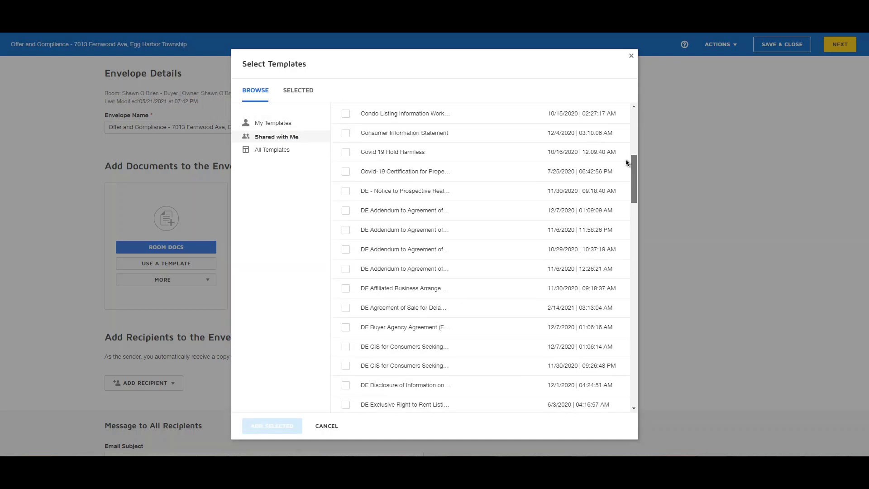
Step: Select Buyer's Compliance and Contract of Sale in My Templates and add both to the envelope
left_click(277, 124)
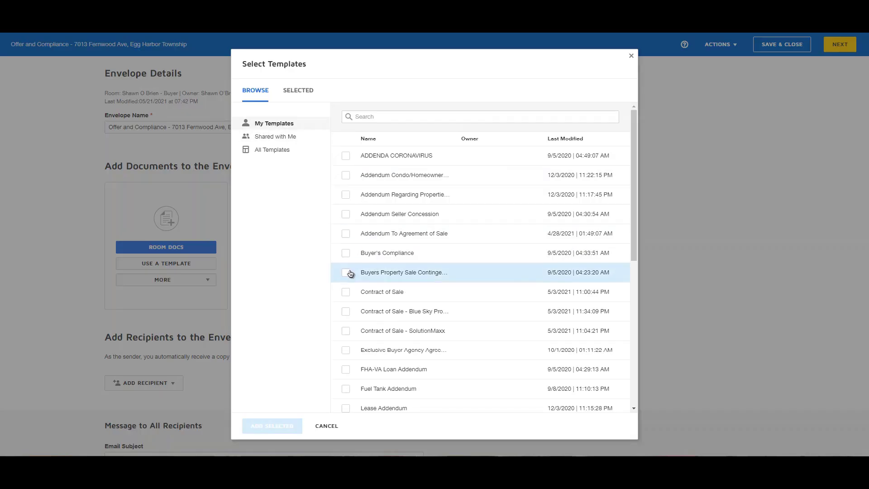
left_click(346, 252)
left_click(347, 293)
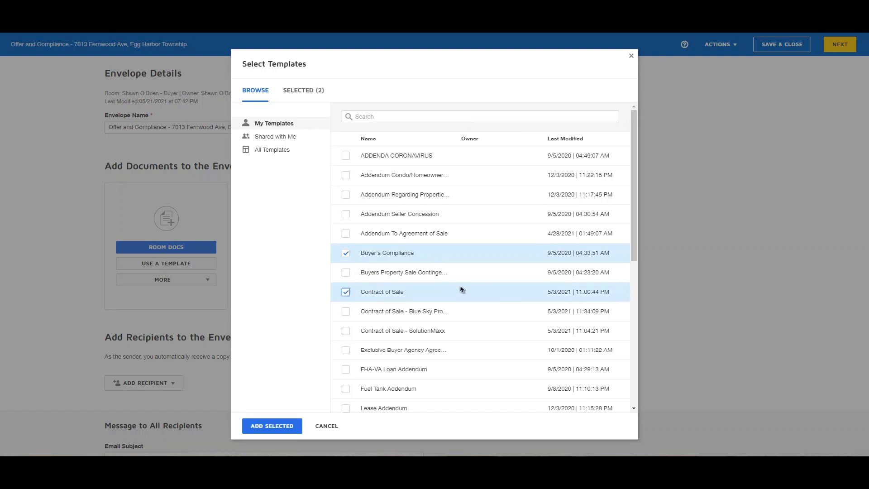
left_click(272, 426)
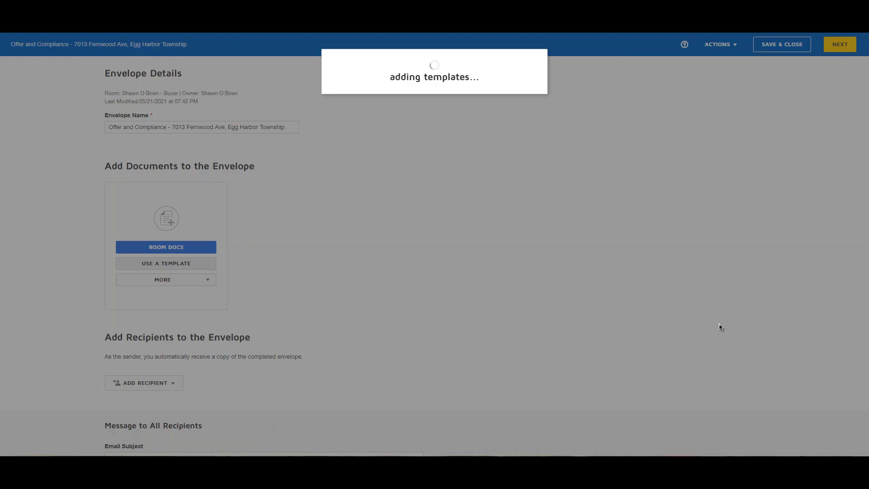
scroll(719, 327, "down", 5)
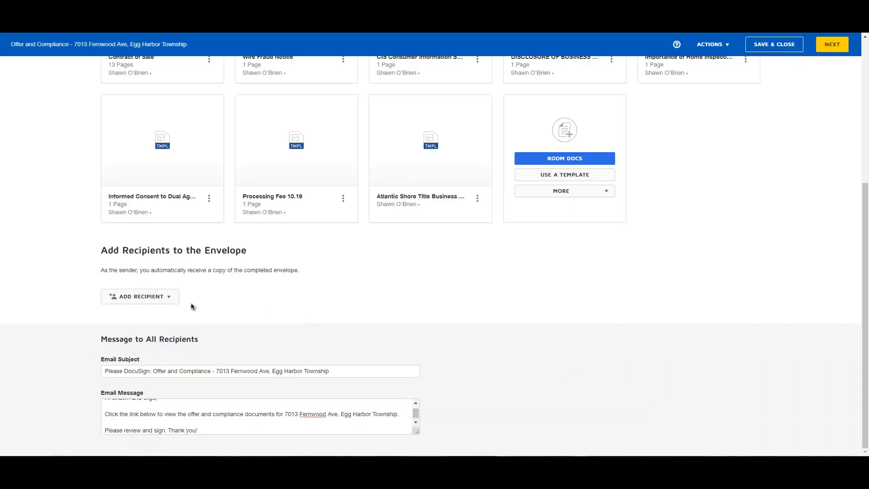
left_click(166, 299)
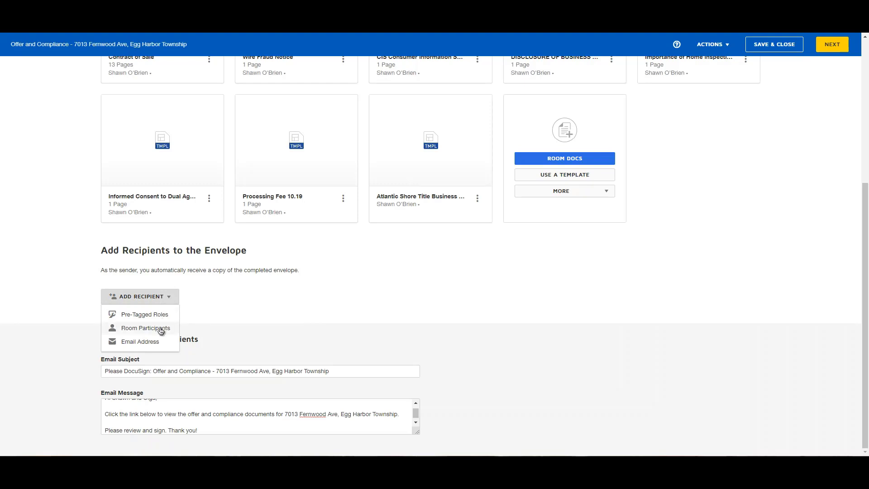
left_click(146, 328)
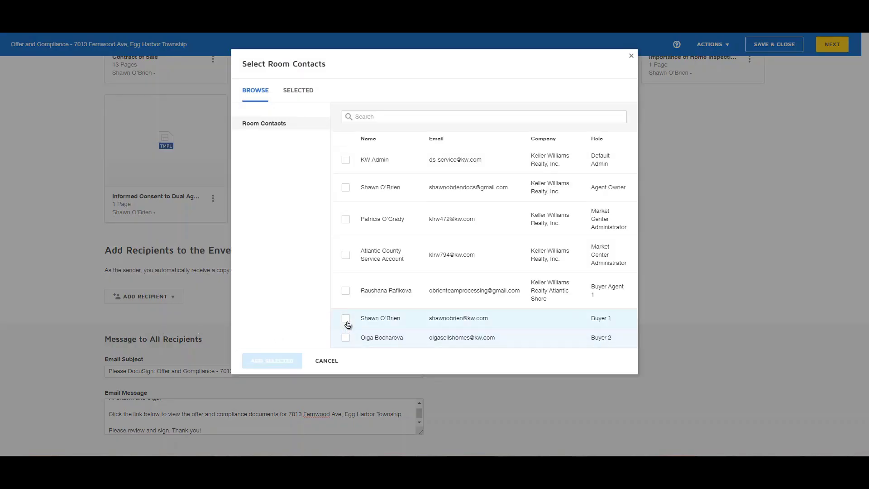
left_click(345, 319)
left_click(346, 337)
left_click(345, 290)
left_click(268, 361)
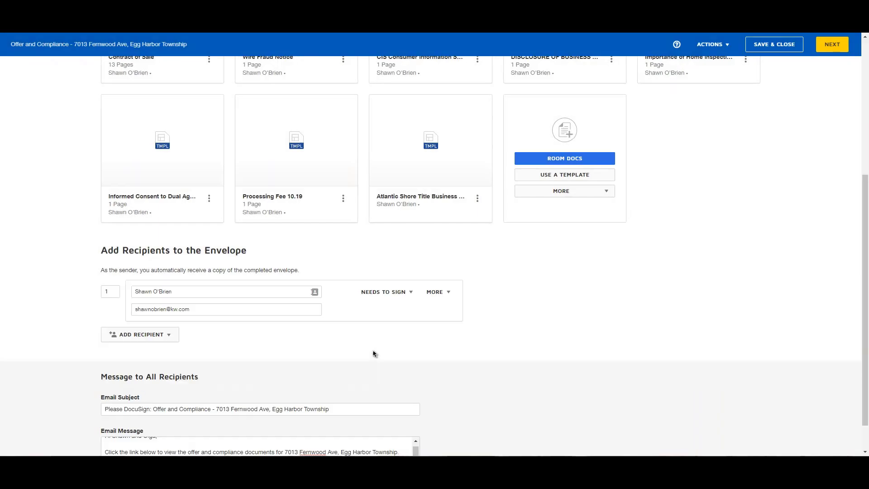
scroll(373, 351, "down", 2)
left_click(471, 214)
left_click(479, 237)
left_click(472, 262)
left_click(161, 297)
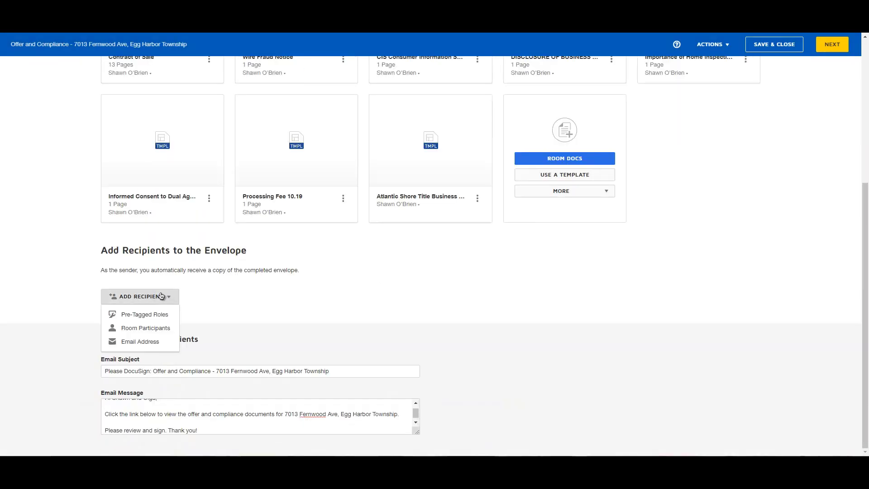
left_click(151, 341)
left_click(170, 292)
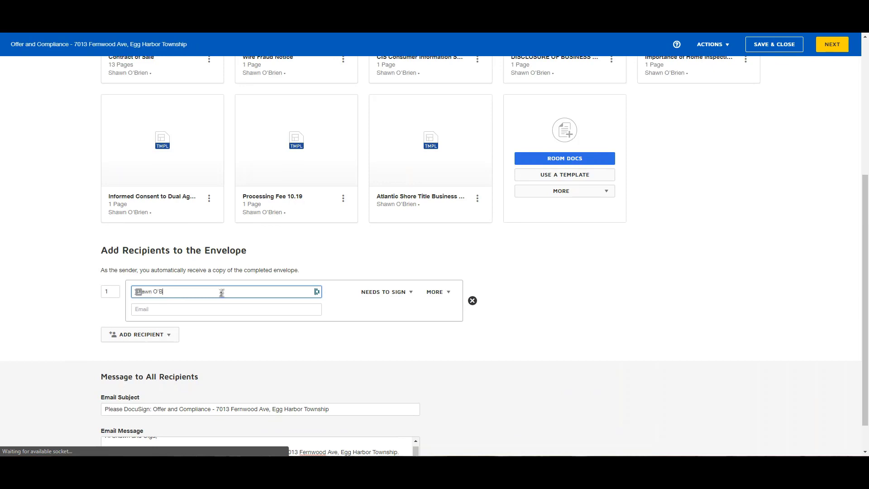
left_click(210, 311)
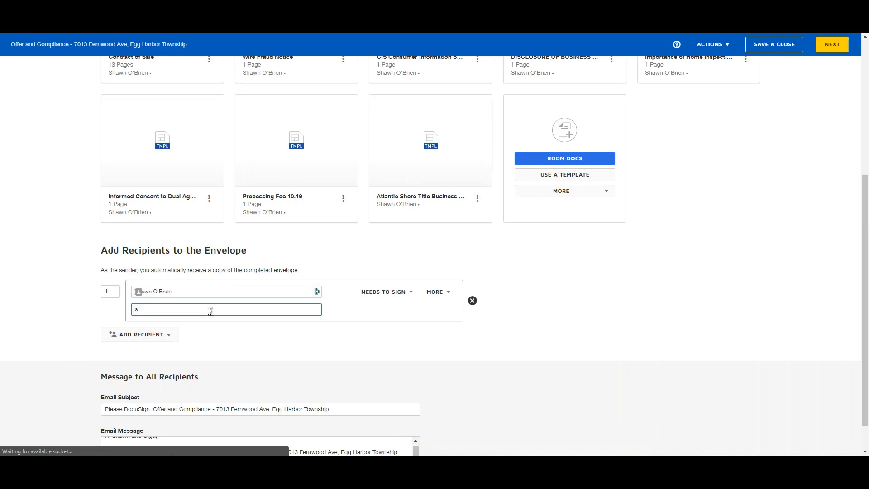
left_click(473, 301)
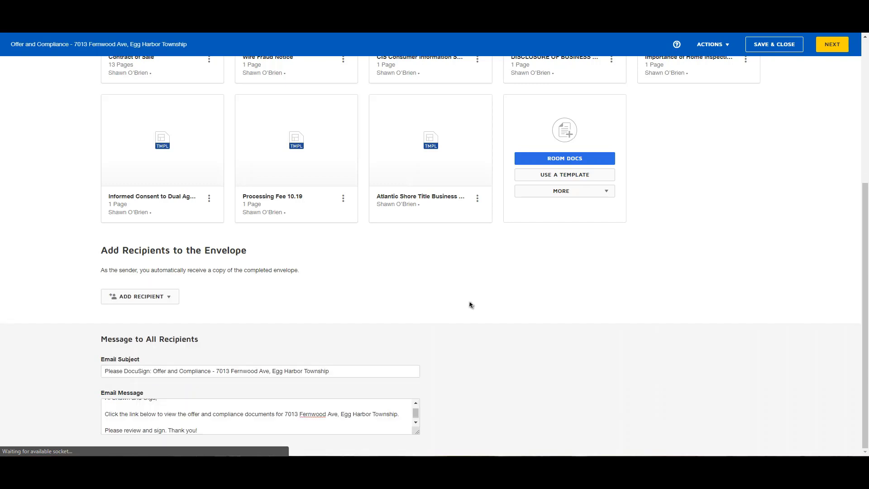
left_click(155, 297)
Step: Add the first buyer, second buyer and agent contacts as Buyer 1, Buyer 2 and Buyer Agent recipients
left_click(158, 315)
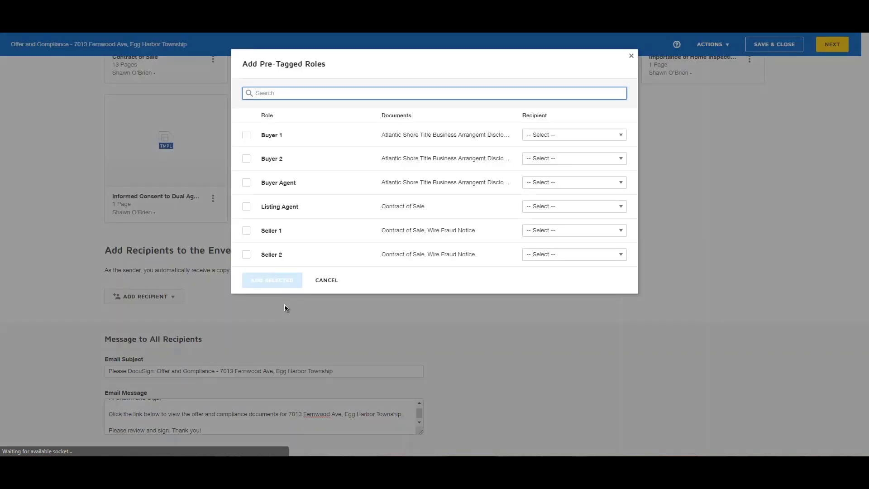
left_click(575, 135)
left_click(569, 297)
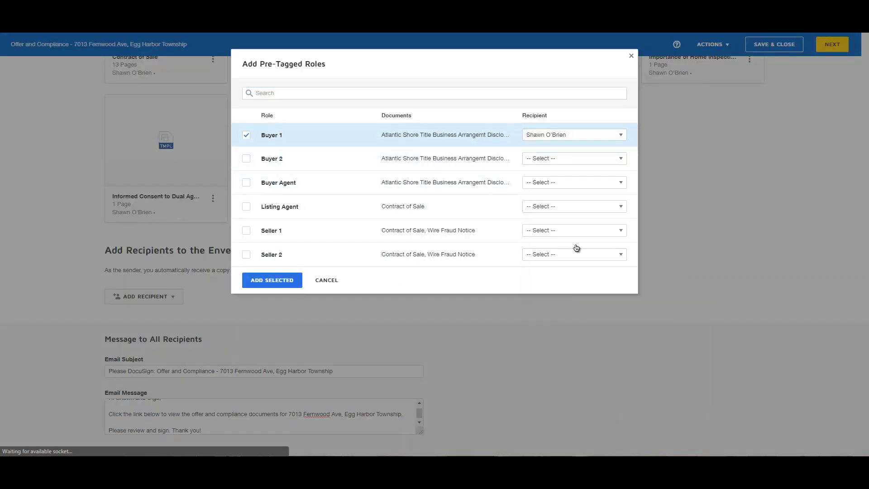
left_click(573, 159)
left_click(561, 334)
left_click(568, 183)
left_click(566, 331)
left_click(272, 279)
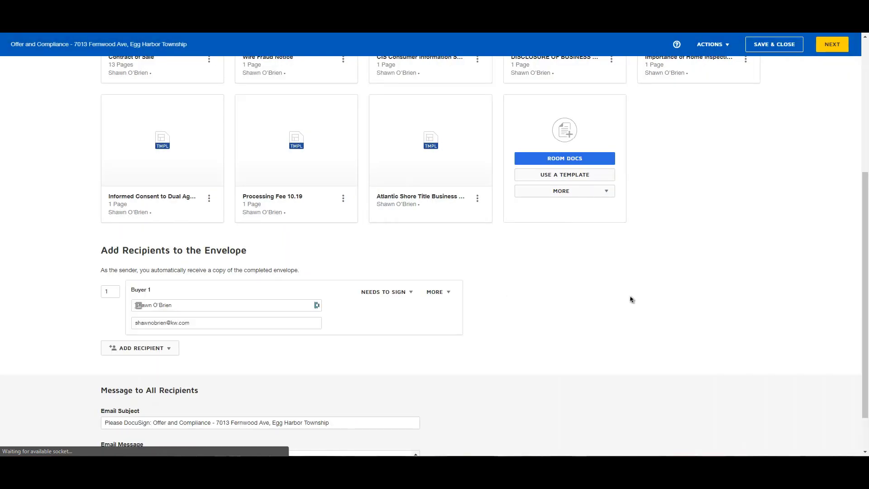
Step: Review Buyer 1's signing action options and leave them unchanged
scroll(649, 291, "down", 3)
scroll(666, 271, "up", 6)
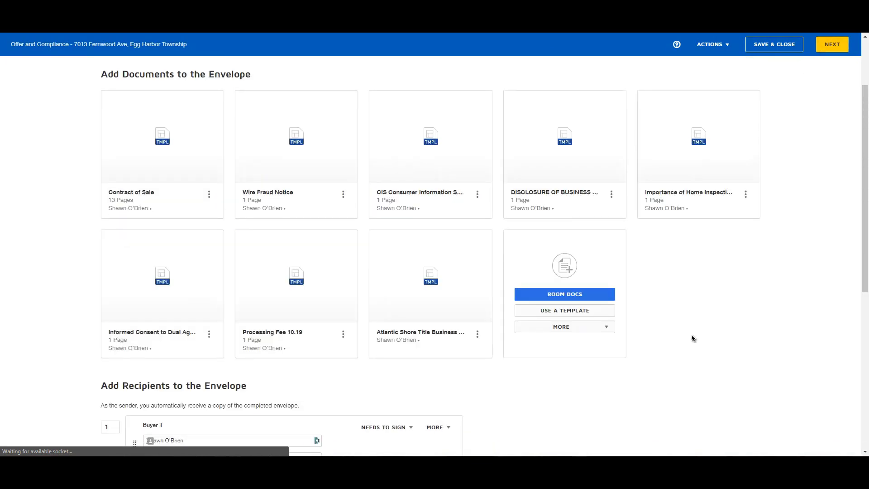
scroll(700, 330, "down", 4)
left_click(407, 249)
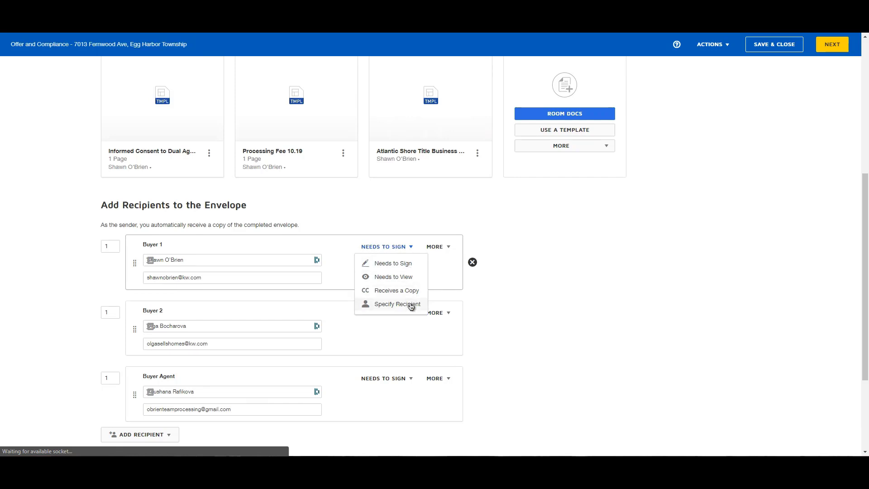
left_click(574, 308)
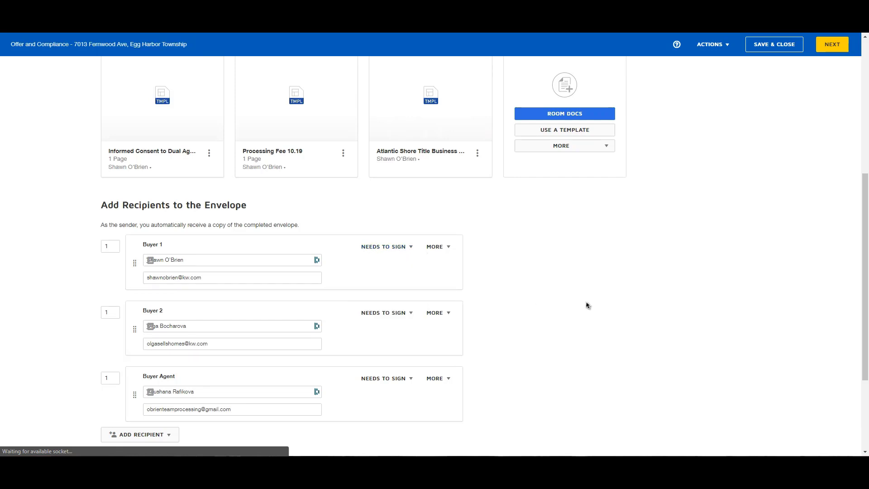
Step: Set the signing order of Buyer 2 and Buyer Agent back to 1
double_click(110, 312)
type("2")
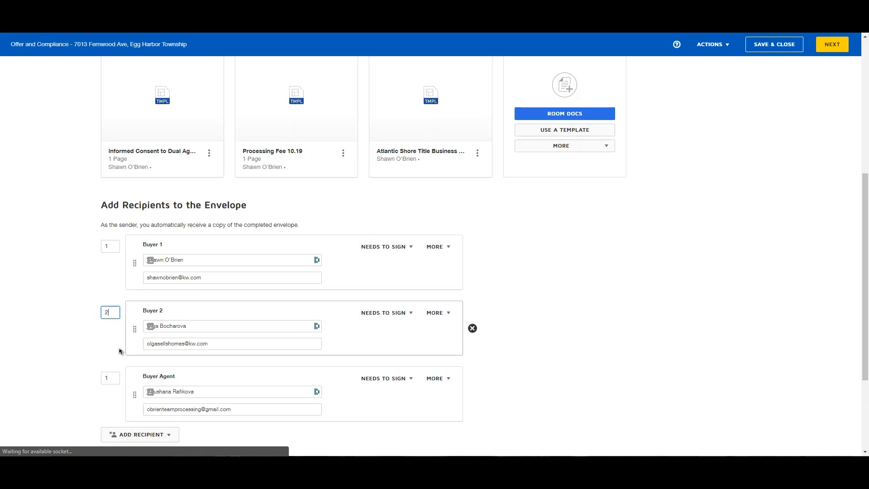
left_click(111, 378)
type("3")
left_click(69, 339)
double_click(105, 315)
type("1")
double_click(105, 376)
type("1")
left_click(76, 364)
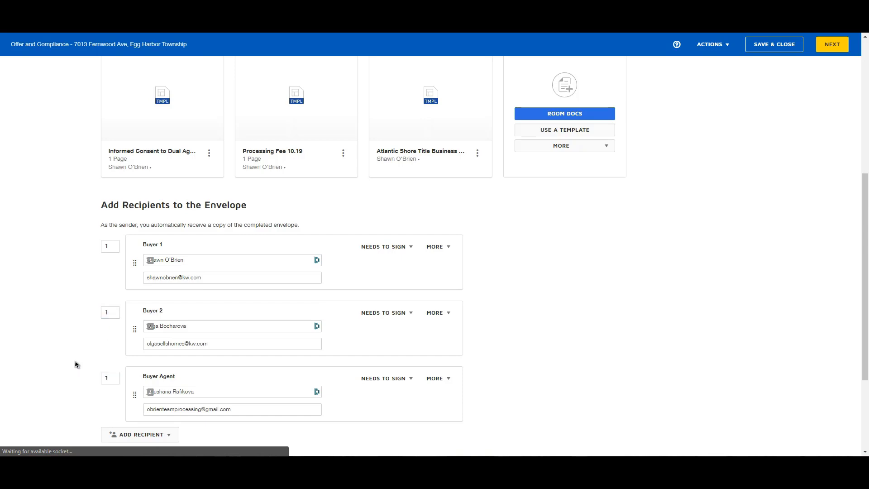
Step: Move on to field placement and enter the buyer's address in the notice's address field
scroll(661, 318, "down", 1)
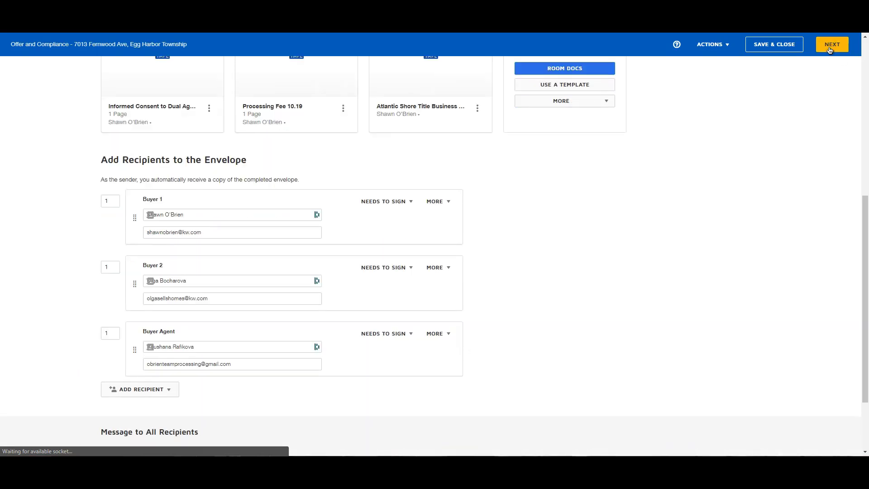
left_click(831, 45)
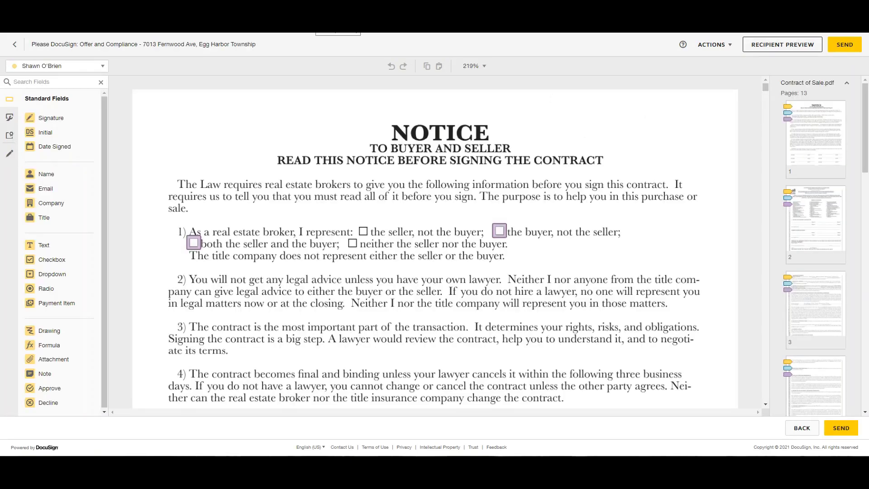
left_click(503, 233)
scroll(557, 228, "down", 20)
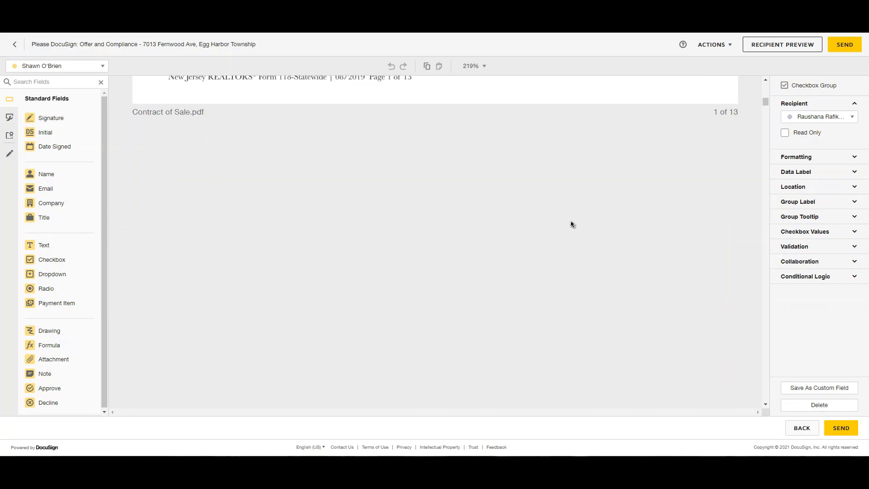
scroll(571, 224, "up", 20)
scroll(520, 253, "down", 5)
left_click(520, 268)
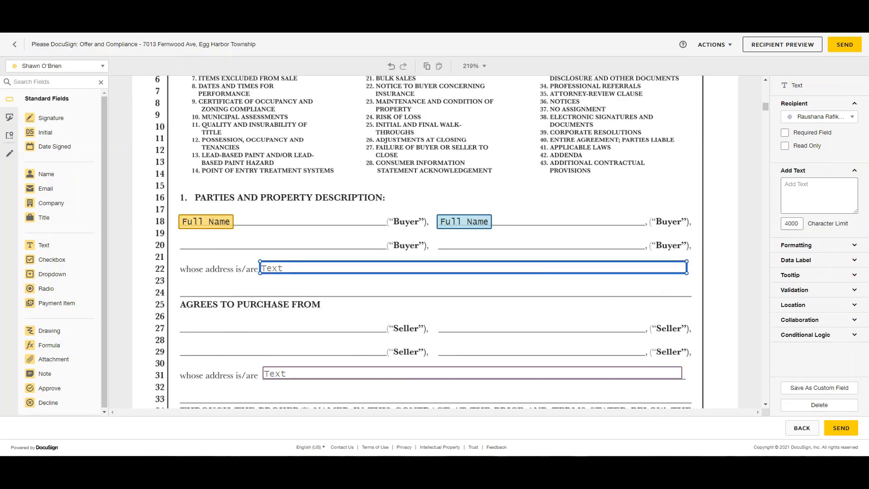
left_click(655, 263)
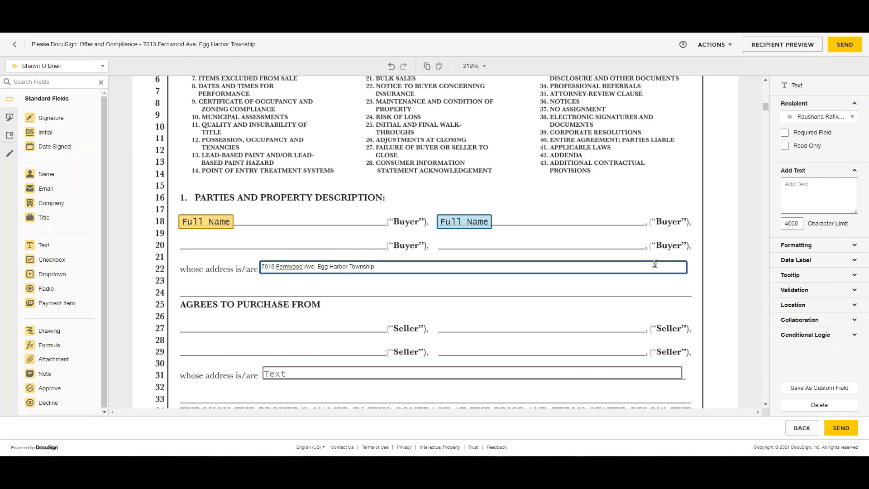
Step: Add the seller's name on line 27 and correct the seller address on line 31
scroll(500, 291, "down", 2)
left_click_drag(629, 367, 384, 243)
left_click(823, 196)
left_click(491, 285)
type("7000")
left_click(824, 196)
type("700")
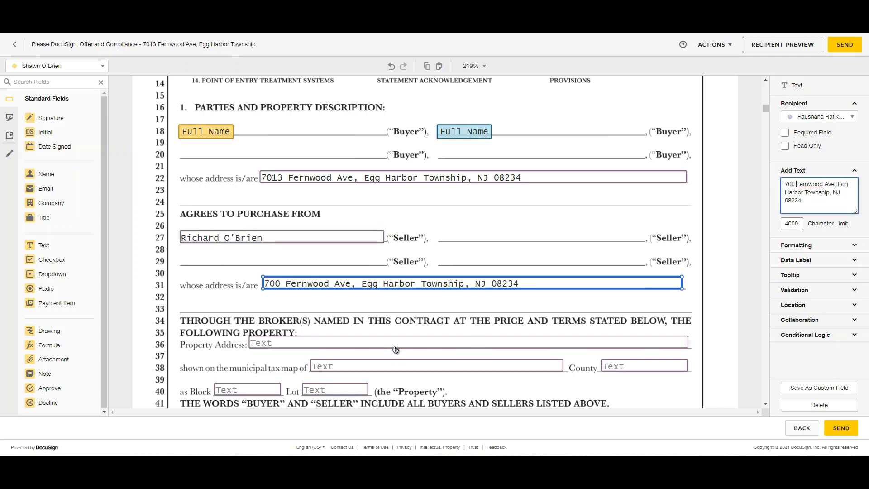
left_click(471, 343)
scroll(475, 317, "down", 2)
left_click(483, 276)
type("Egg Harbor Township")
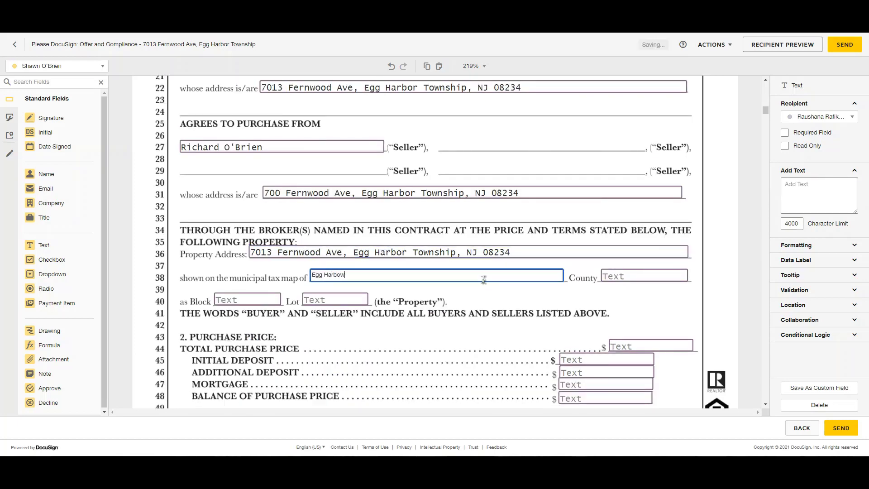
key("Tab")
type("Atlantic")
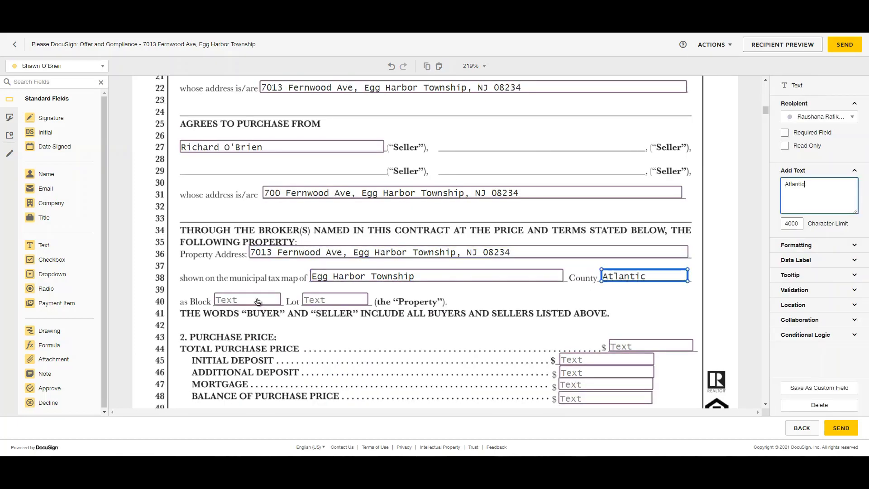
key("Tab")
type("5301")
key("Tab")
type("16")
Step: Enter price 400,000, deposit 10,000, additional deposit 0, mortgage '-cash-', balance 390,000
key("Tab")
type("400,000")
key("Tab")
type("10,000")
key("Tab")
type("0")
key("Tab")
type("-cash-")
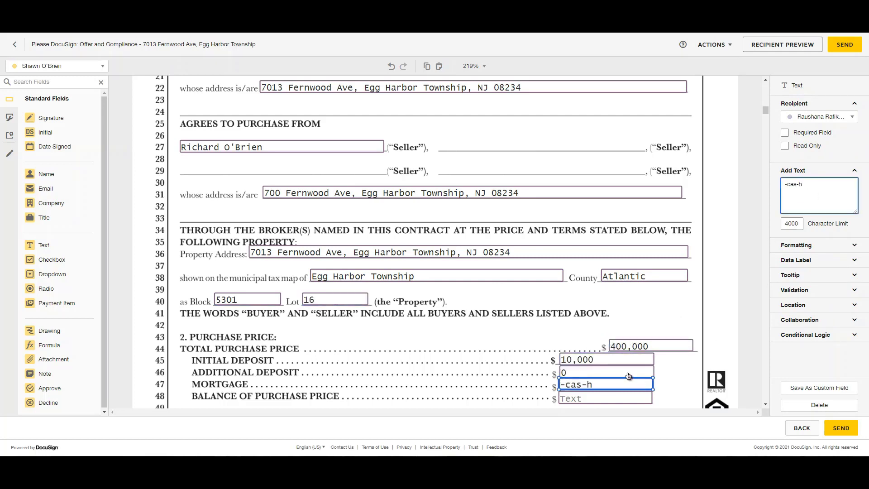
key("Tab")
type("390,000")
left_click(724, 170)
key("Home")
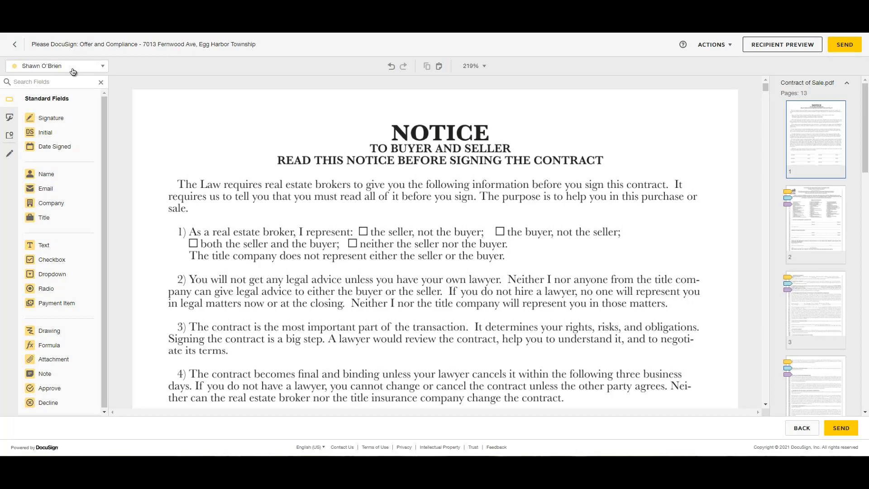
Step: For the third signer, place a ticked checkbox on 'the buyer, not the seller'
left_click(72, 68)
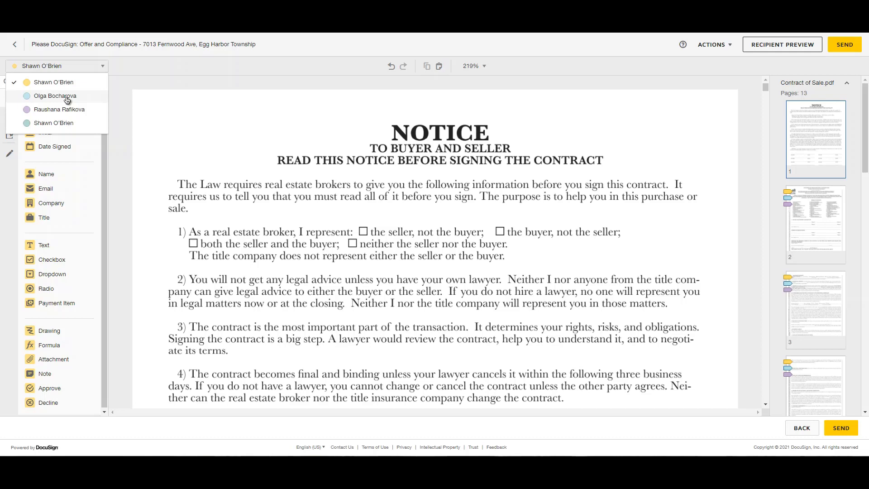
left_click(66, 110)
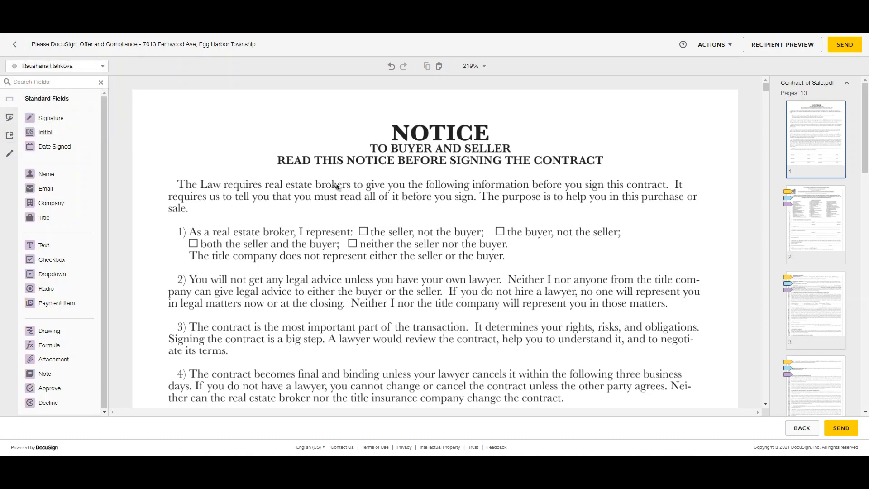
left_click(56, 259)
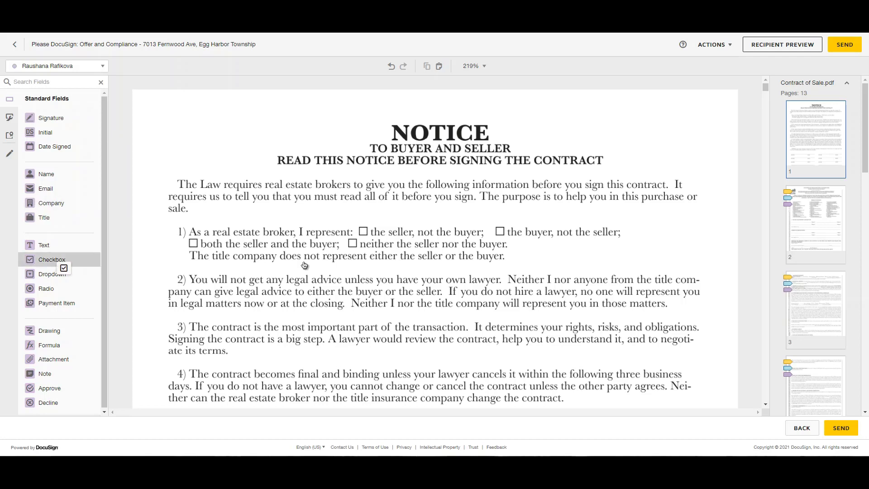
left_click(495, 228)
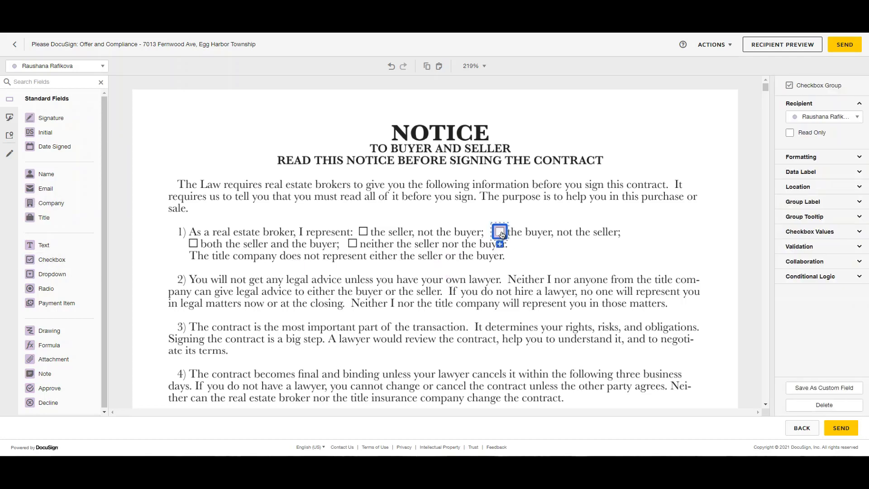
left_click(548, 243)
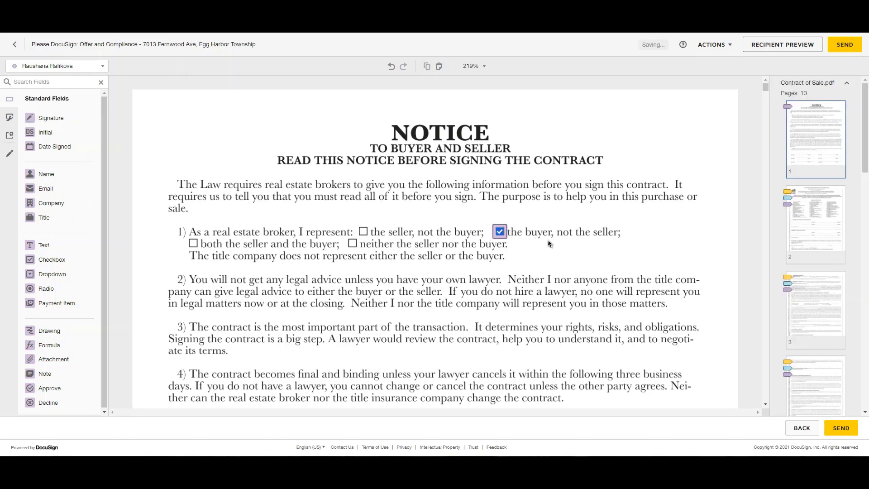
scroll(548, 243, "down", 12)
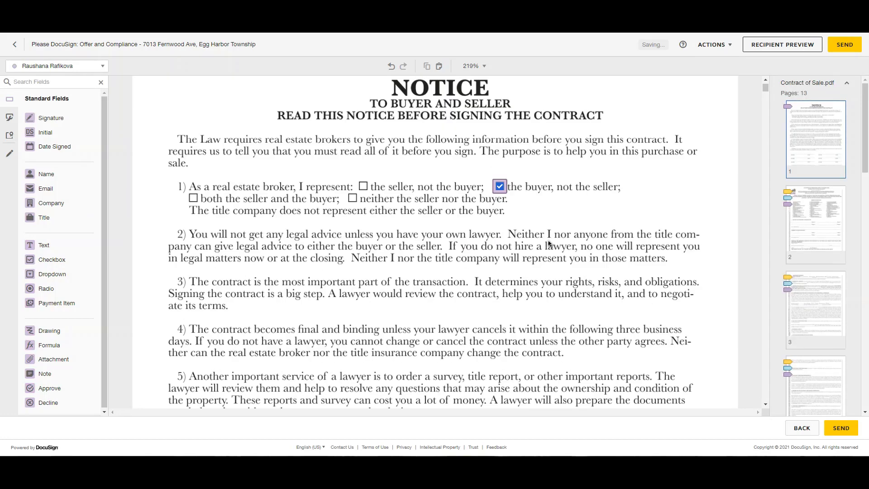
Step: Place a signature field sized to fit the bottom BUYER line
left_click(91, 120)
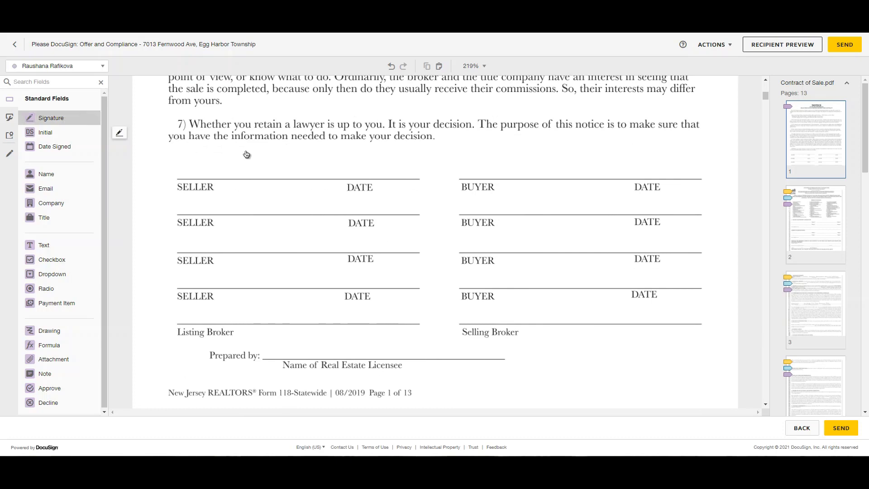
left_click(460, 294)
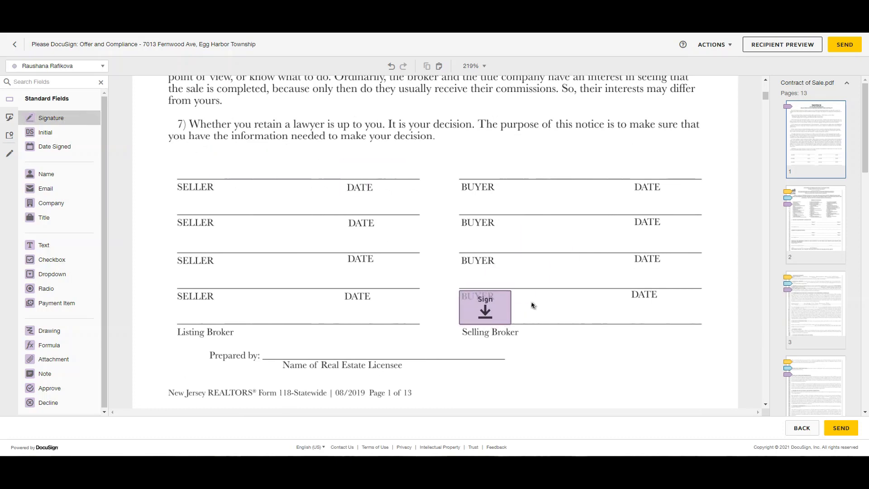
left_click_drag(508, 293, 501, 296)
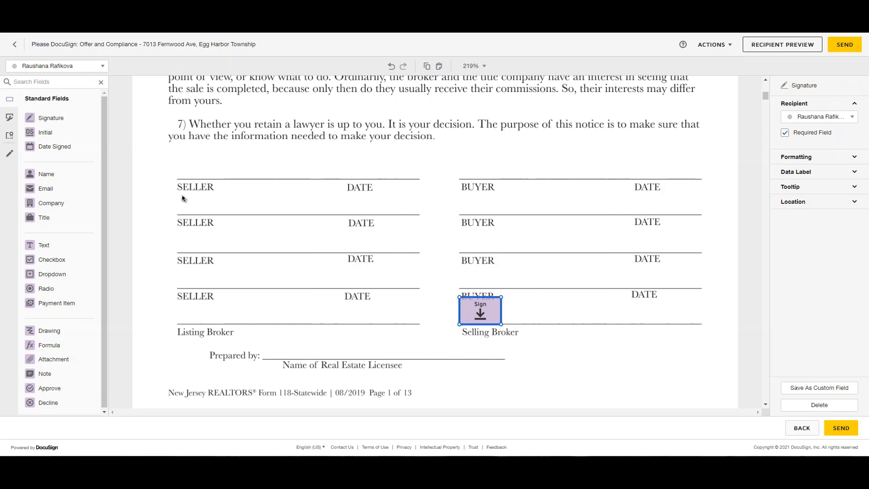
Step: Put a Date Signed field with font size 7 on the bottom DATE line
mouse_move(50, 147)
left_mouse_down()
mouse_move(574, 294)
mouse_move(593, 317)
left_mouse_up()
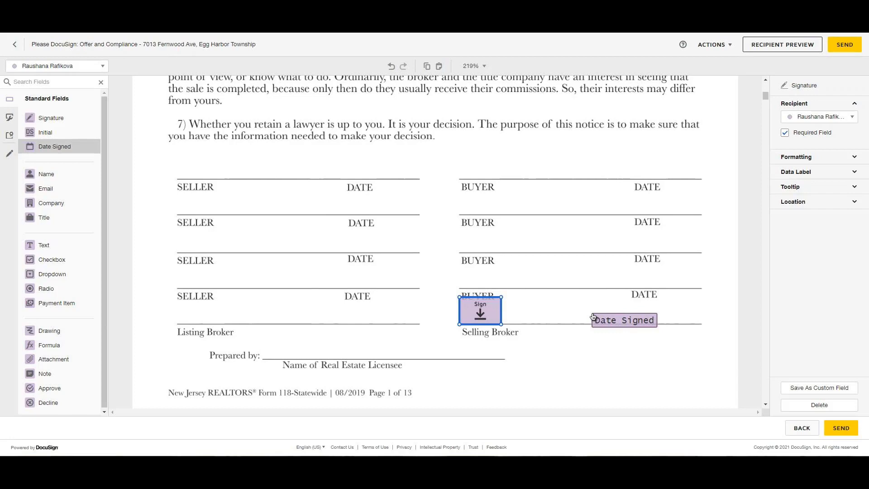
left_click_drag(593, 316, 596, 316)
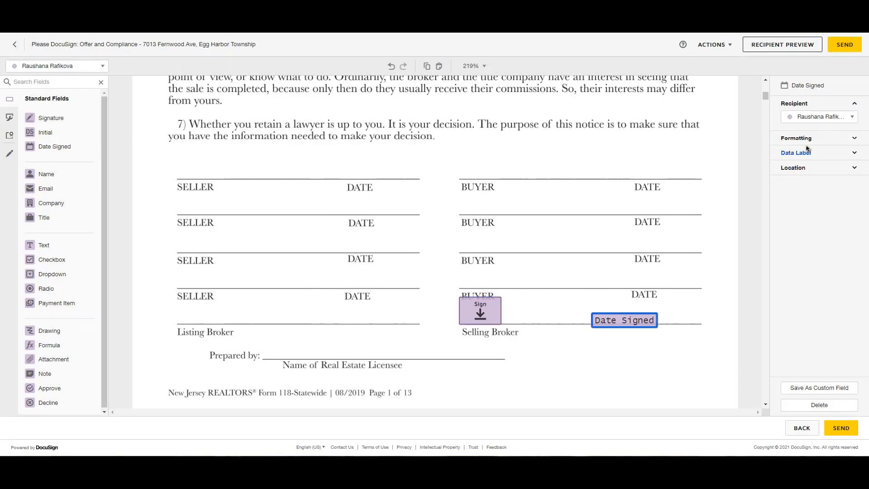
left_click(810, 142)
left_click(801, 169)
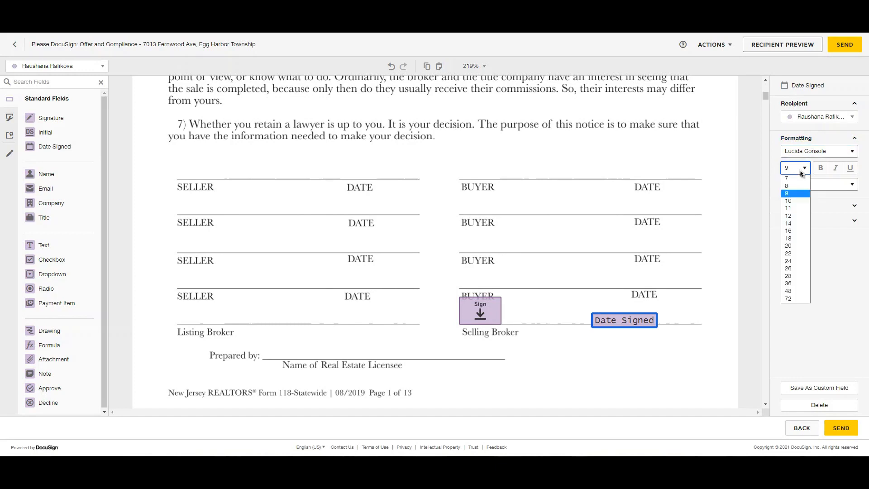
left_click(797, 180)
left_click_drag(624, 319, 625, 322)
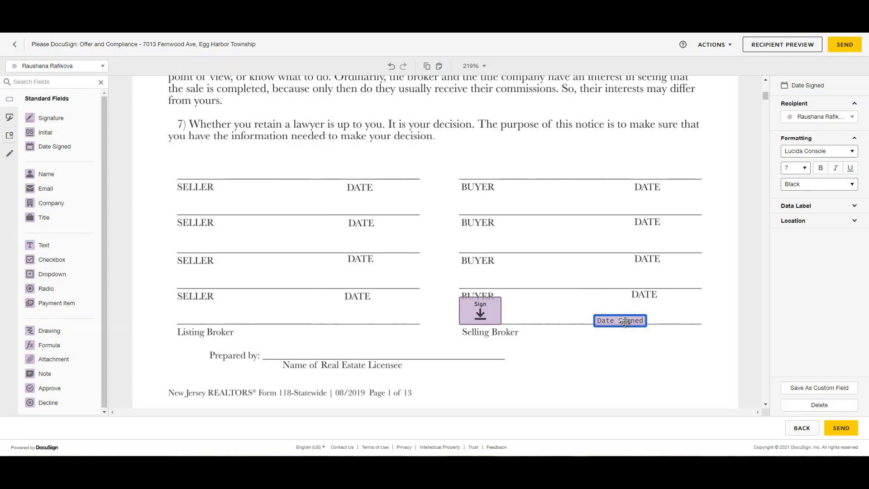
Step: Copy the signature and date pair to the top BUYER line for the first recipient
left_click(490, 323, "ctrl")
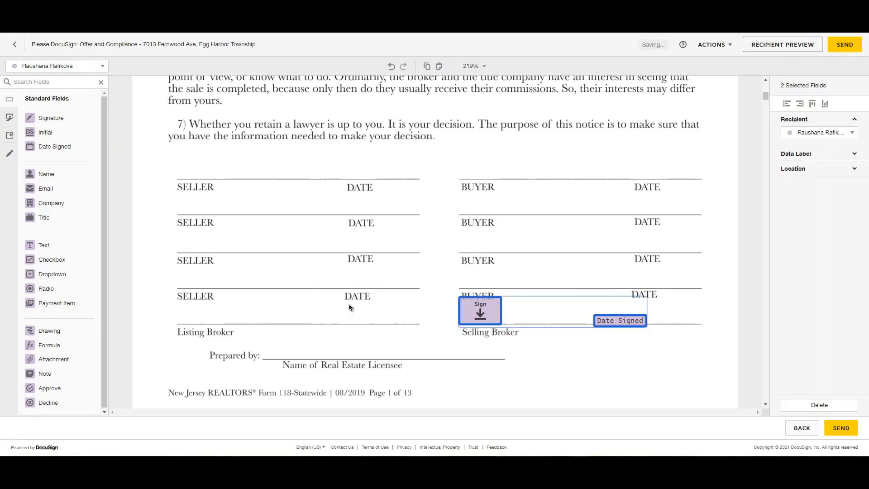
key("ctrl+v")
left_click_drag(498, 331, 483, 172)
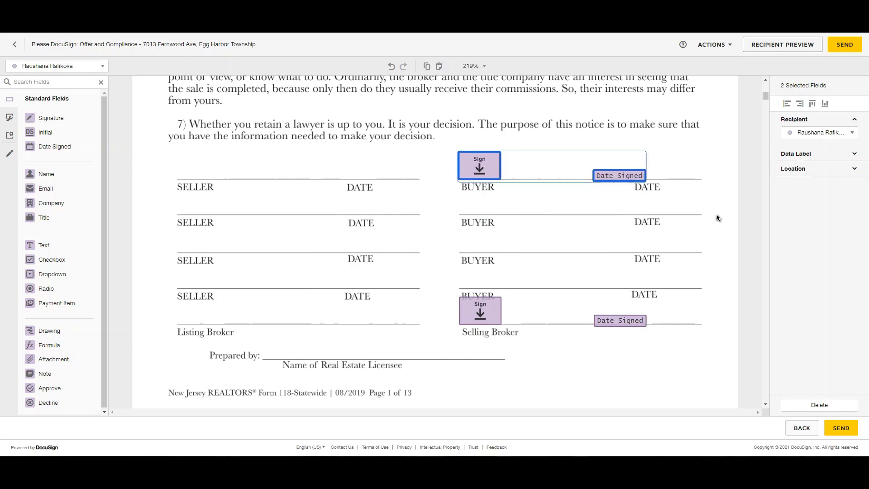
left_click(828, 133)
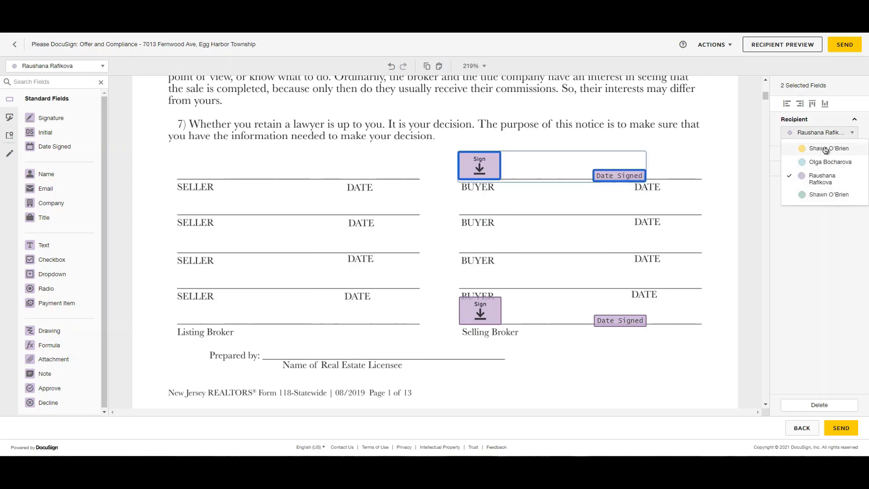
left_click(828, 148)
Step: Paste another pair on the second BUYER line for the second recipient
key("ctrl+v")
left_click_drag(500, 308, 484, 202)
left_click(815, 133)
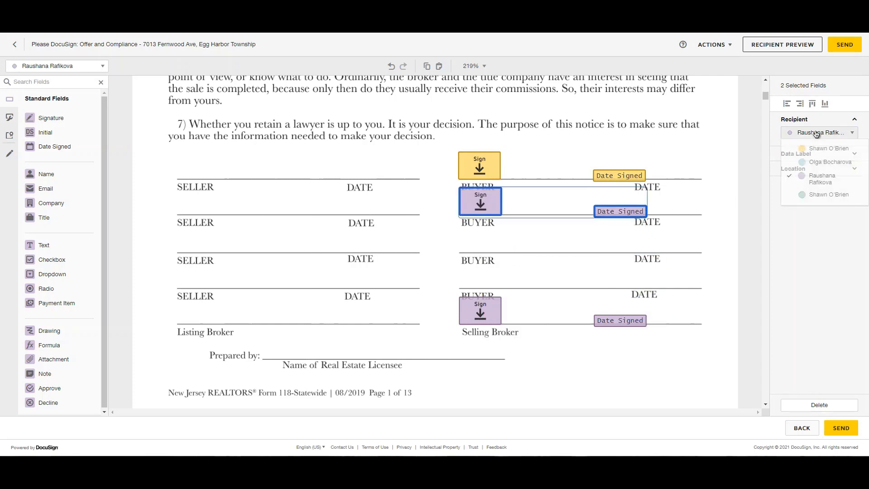
left_click(826, 167)
left_click(661, 283)
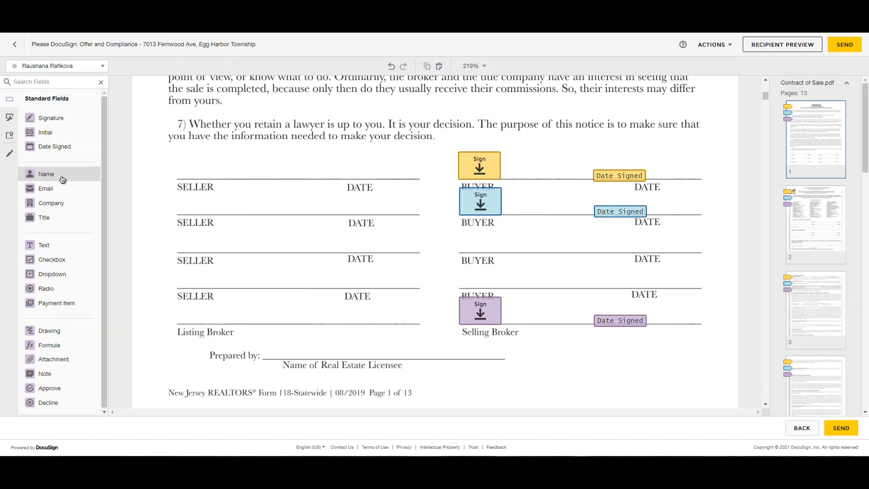
Step: Add a font size 9 Full Name field on the Prepared by line, then send the contract
left_click_drag(62, 179, 345, 356)
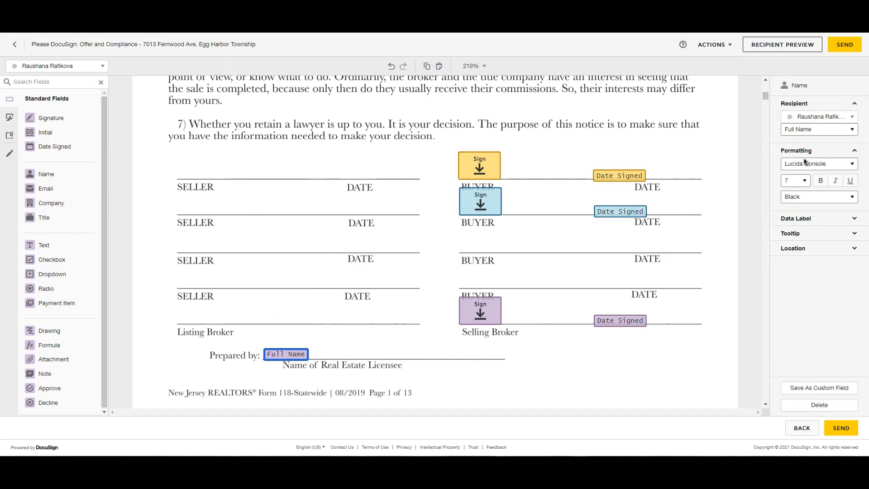
left_click(797, 188)
left_click(795, 205)
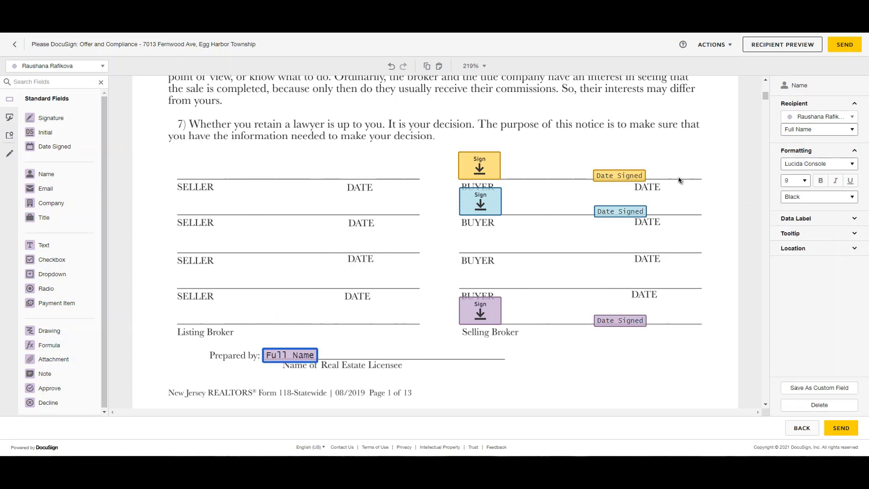
left_click(846, 45)
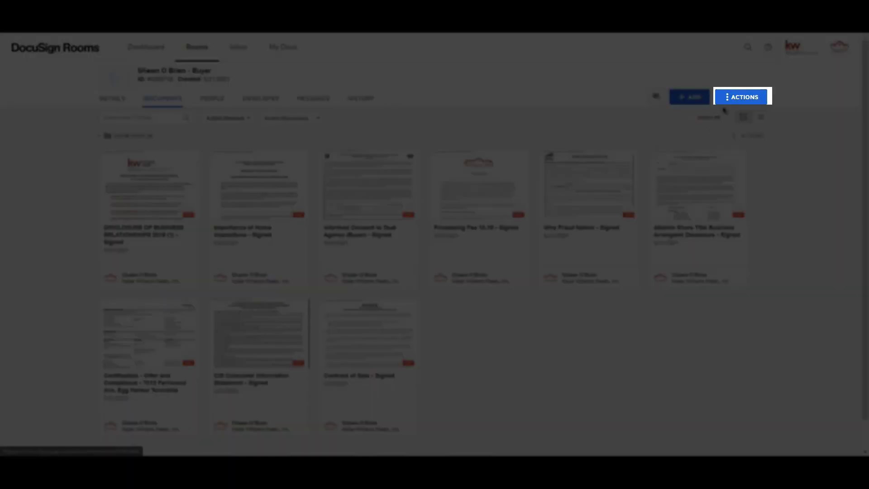
Step: Create a Listing Compliance folder and move the first signed document into it
left_click(731, 97)
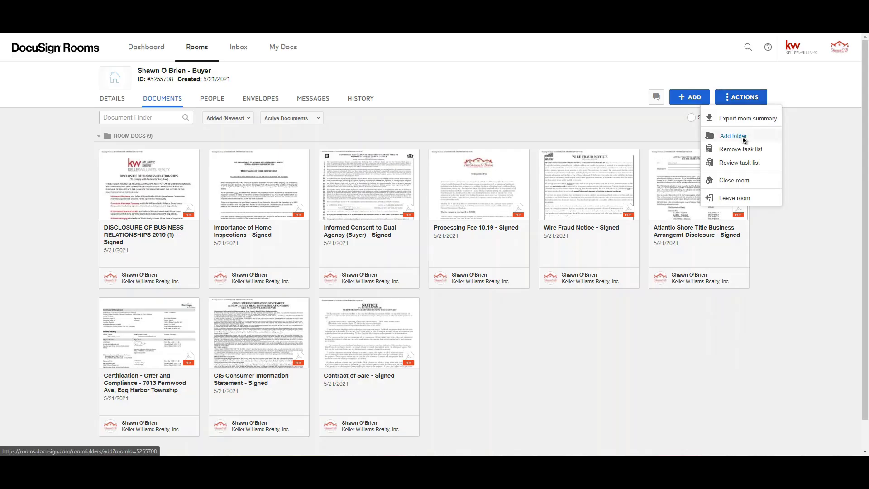
left_click(733, 136)
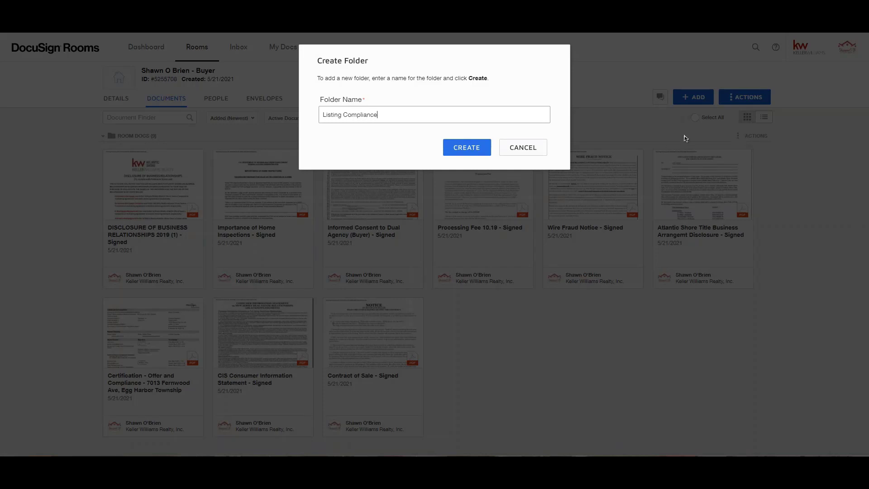
left_click(475, 150)
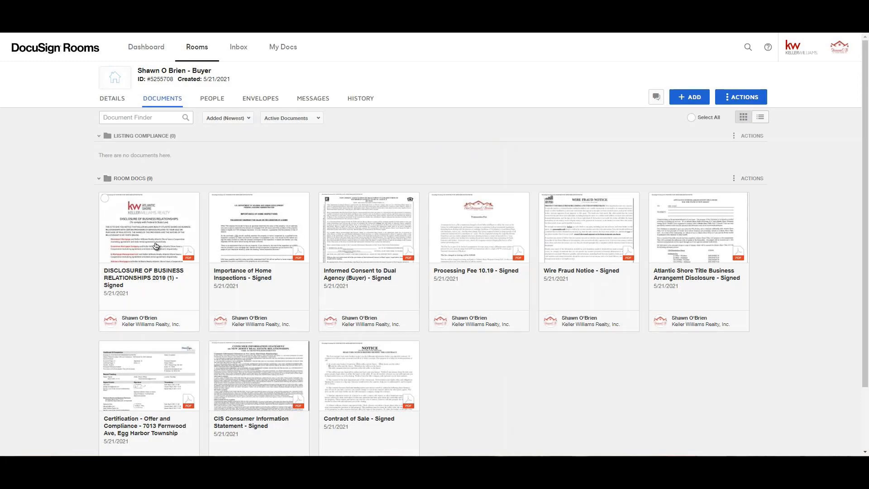
left_click_drag(146, 266, 167, 122)
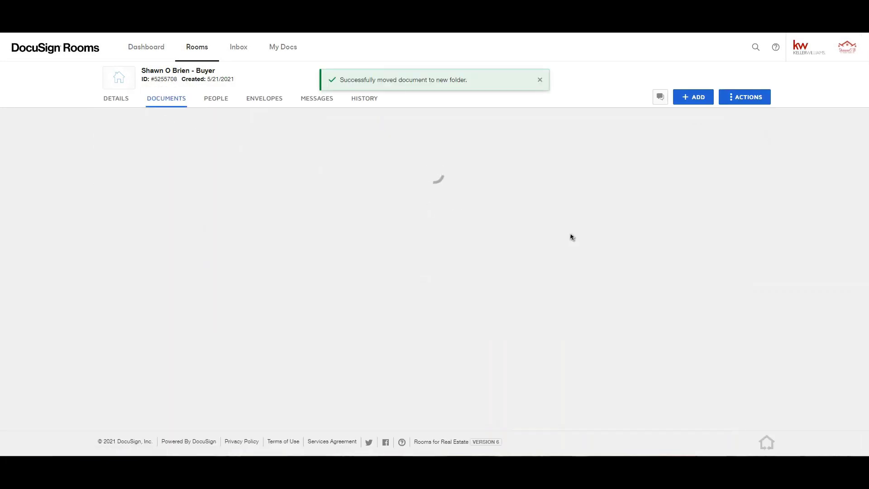
Step: Select Home Inspections, Dual Agency, Processing Fee 10.19, Atlantic Shore Title and CIS documents
scroll(569, 237, "down", 2)
scroll(291, 257, "up", 2)
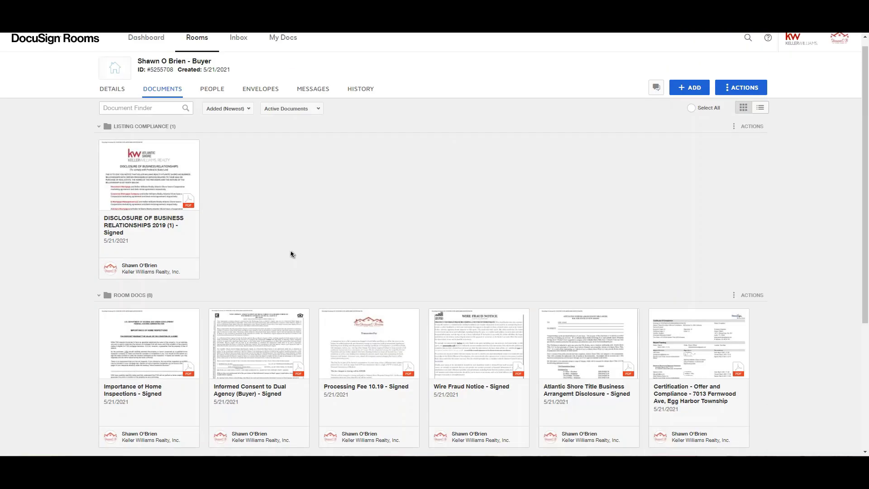
scroll(283, 248, "down", 3)
left_click(104, 207)
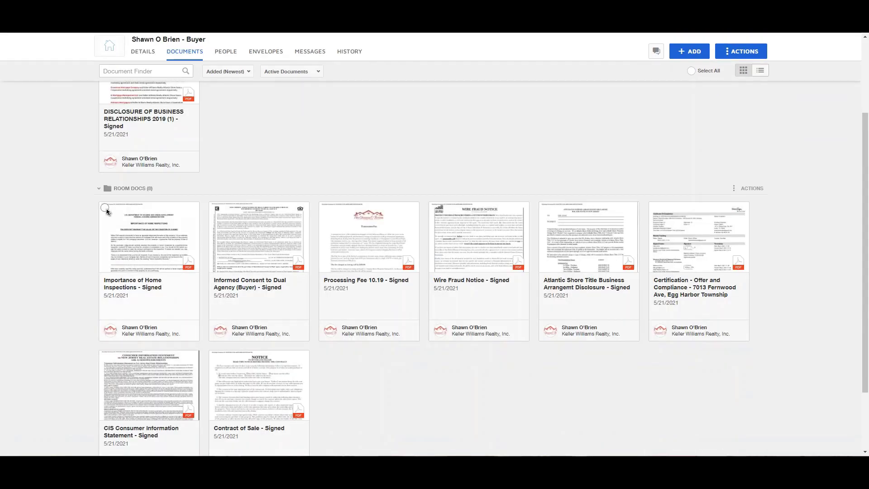
left_click(214, 208)
left_click(324, 207)
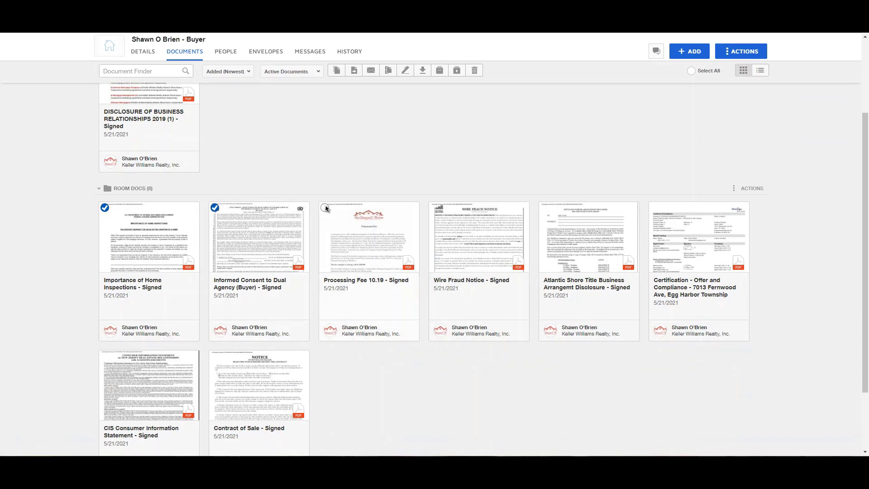
left_click(544, 208)
scroll(307, 299, "down", 2)
left_click(105, 271)
scroll(165, 286, "up", 3)
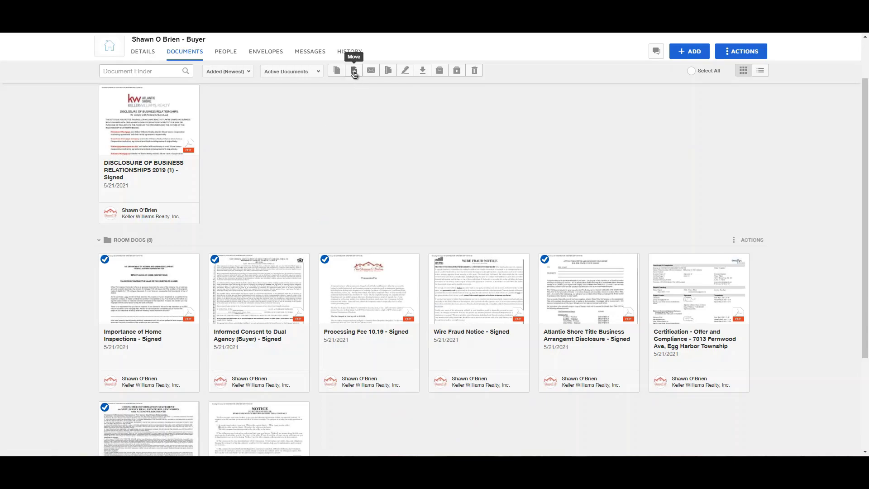
Step: Move the five selected documents into the Listing Compliance folder in the current room
left_click(354, 71)
left_click(407, 131)
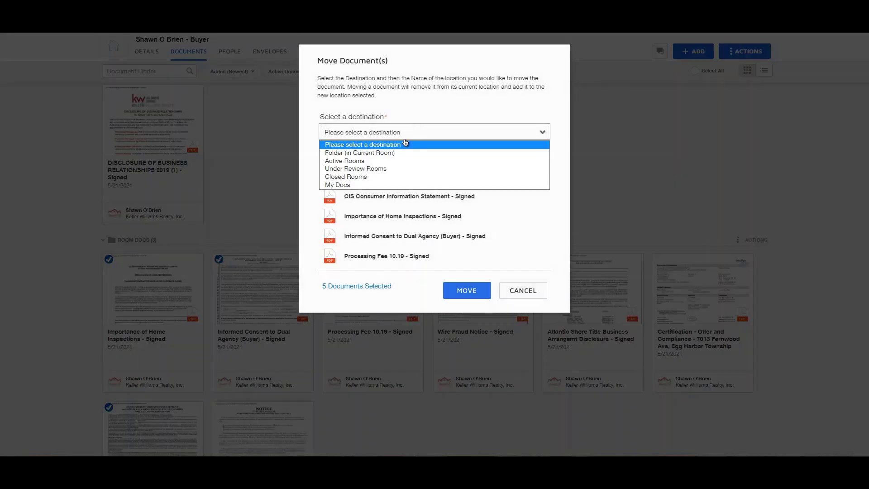
left_click(398, 153)
left_click(405, 156)
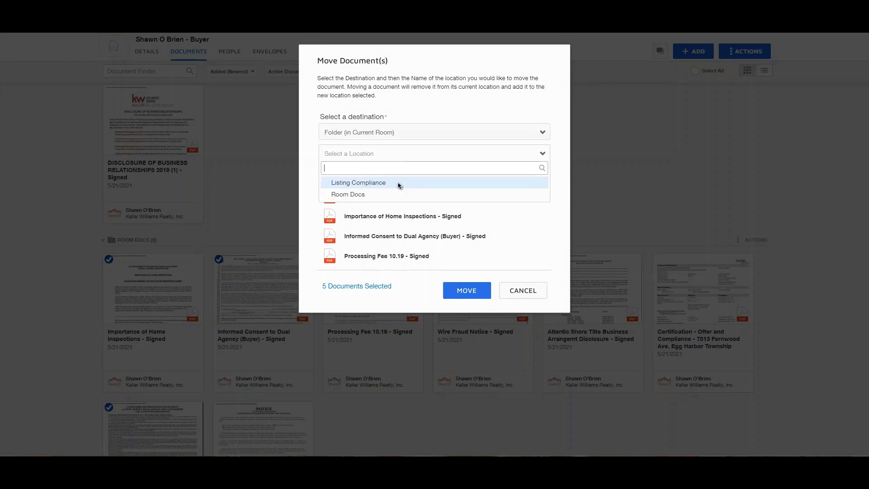
left_click(398, 185)
left_click(472, 298)
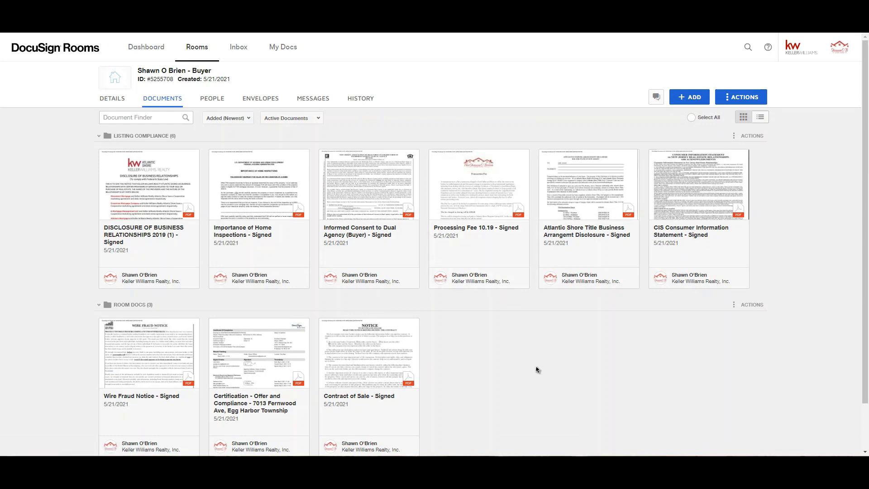
Step: Combine the Wire Fraud Notice and Contract of Sale into a new PDF with the offer's name
scroll(525, 370, "down", 2)
left_click(107, 276)
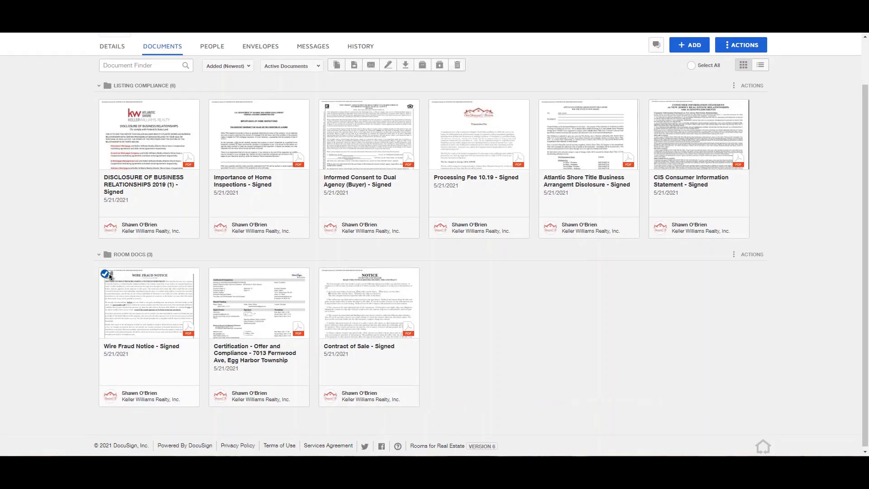
left_click(325, 274)
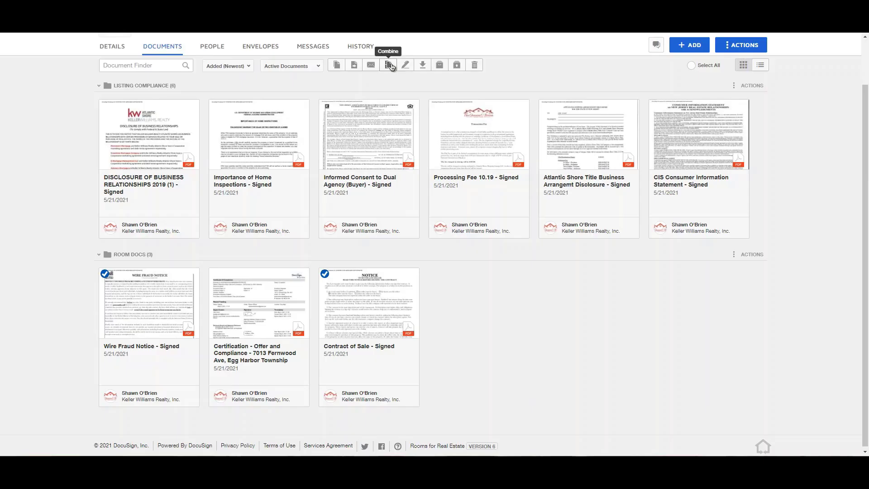
left_click(390, 65)
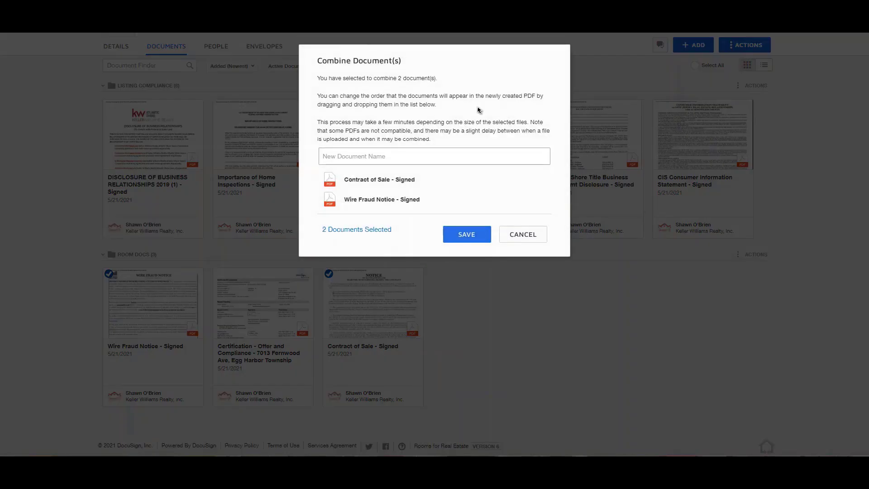
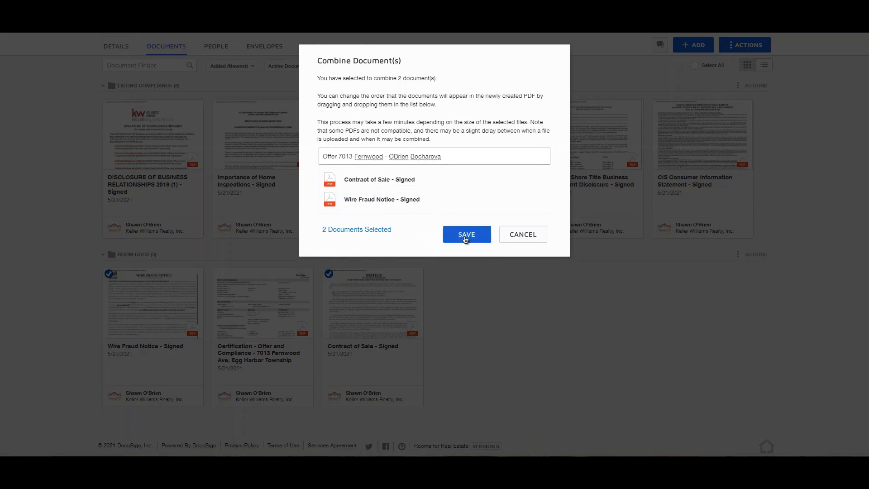
left_click(465, 235)
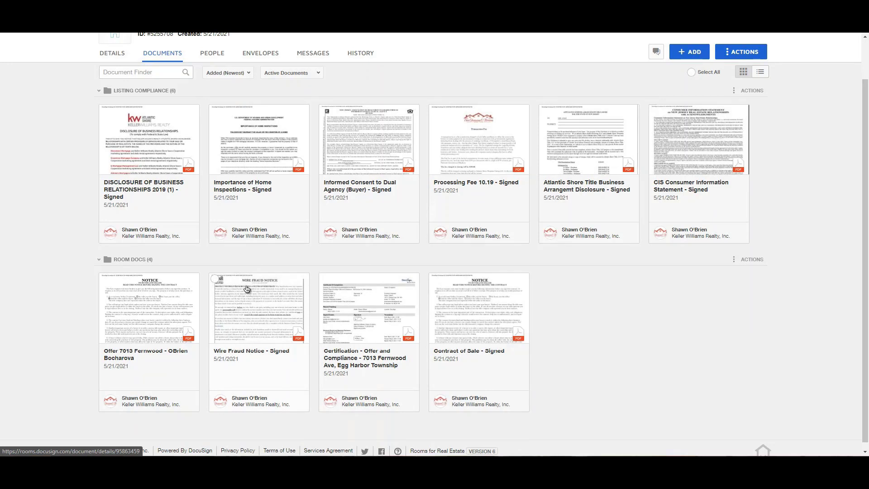
Step: Archive the Wire Fraud Notice, Certification and original Contract of Sale documents
left_click(216, 280)
left_click(324, 281)
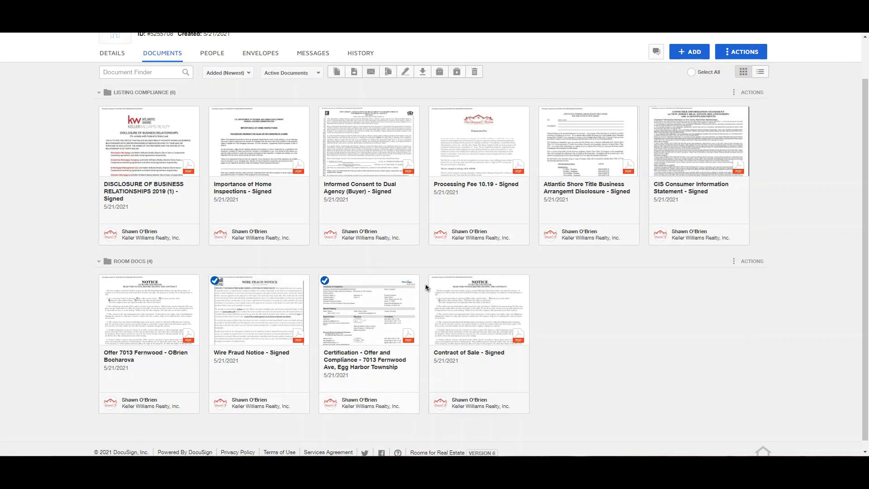
left_click(434, 281)
left_click(440, 72)
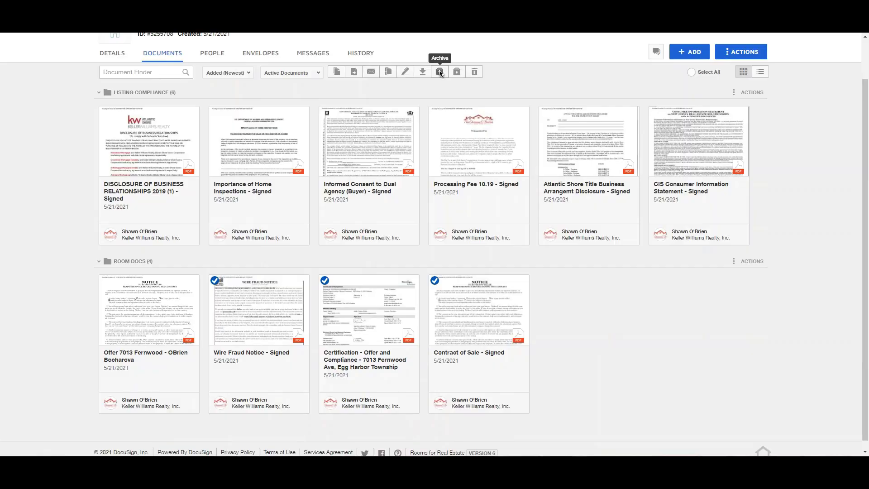
left_click(440, 72)
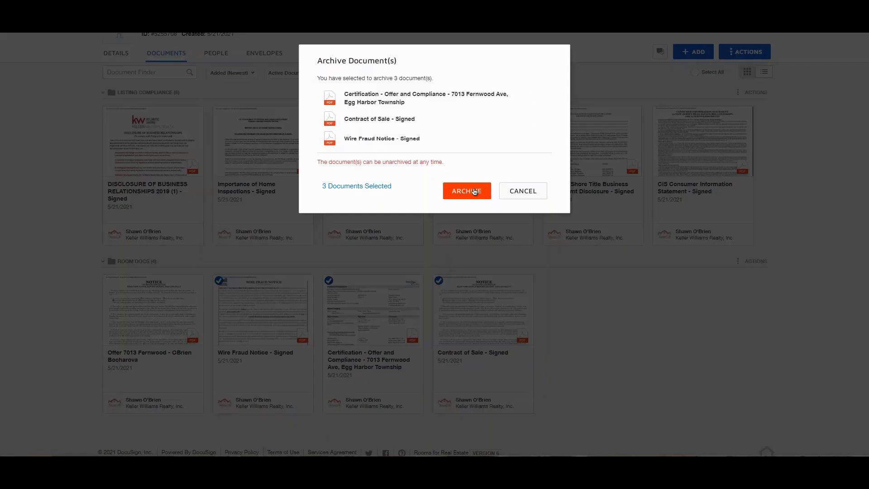
left_click(472, 193)
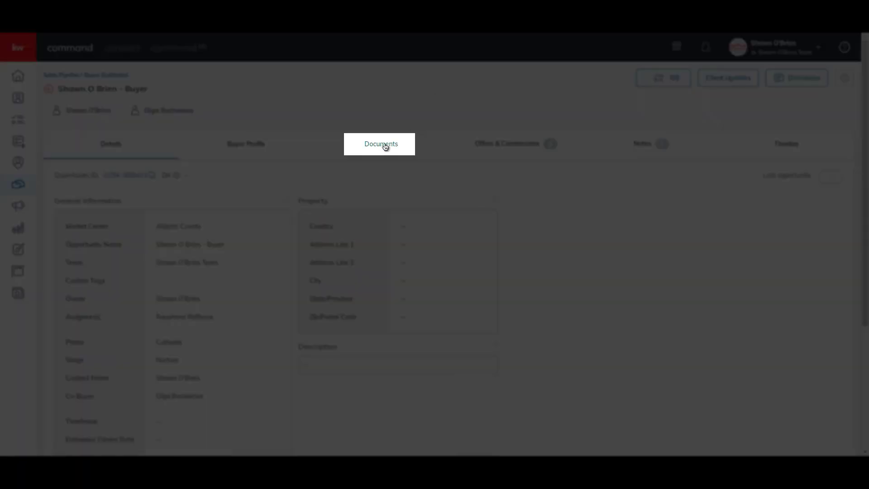
Step: Set the opportunity's checklist type to Residential and review its nine Under Contract documents
left_click(385, 147)
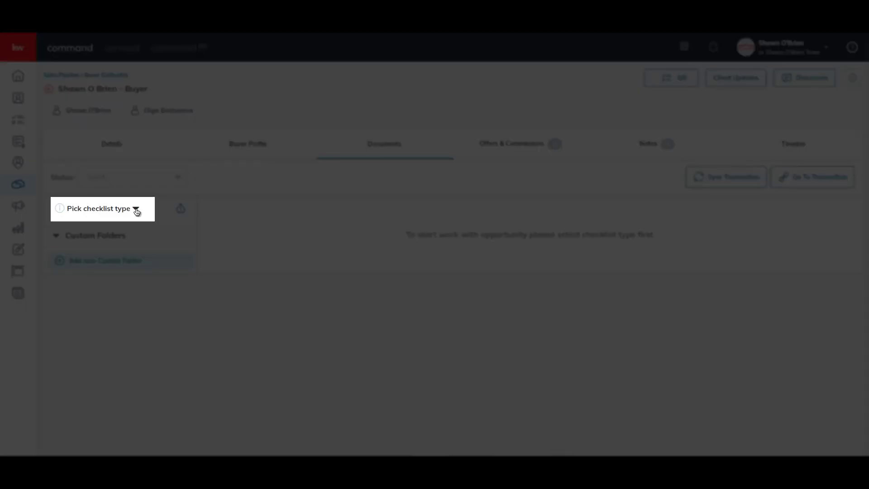
left_click(136, 210)
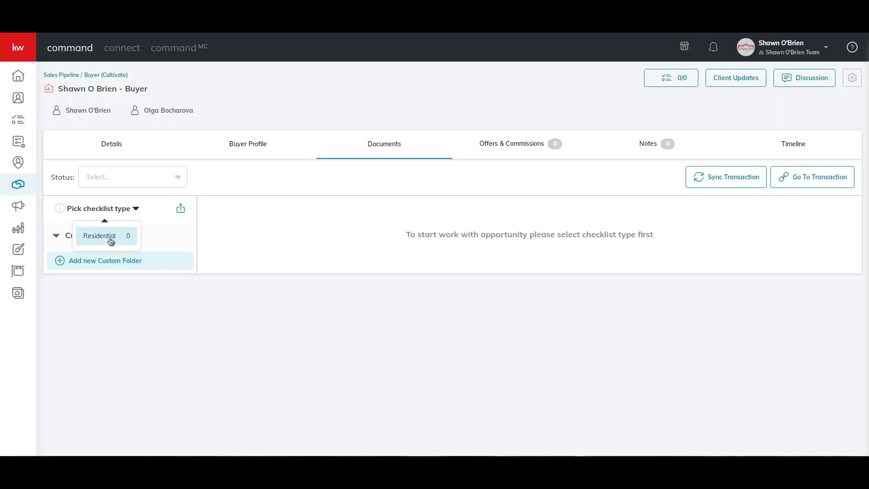
left_click(111, 240)
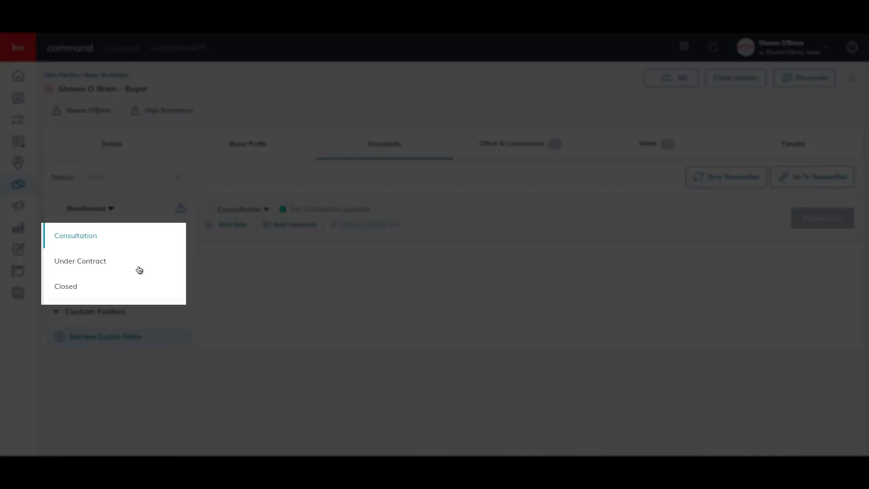
left_click(108, 267)
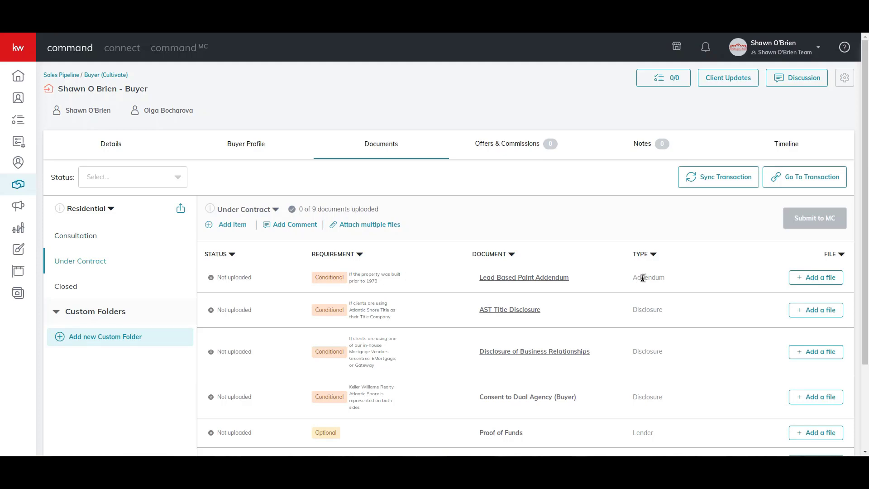
scroll(643, 277, "down", 2)
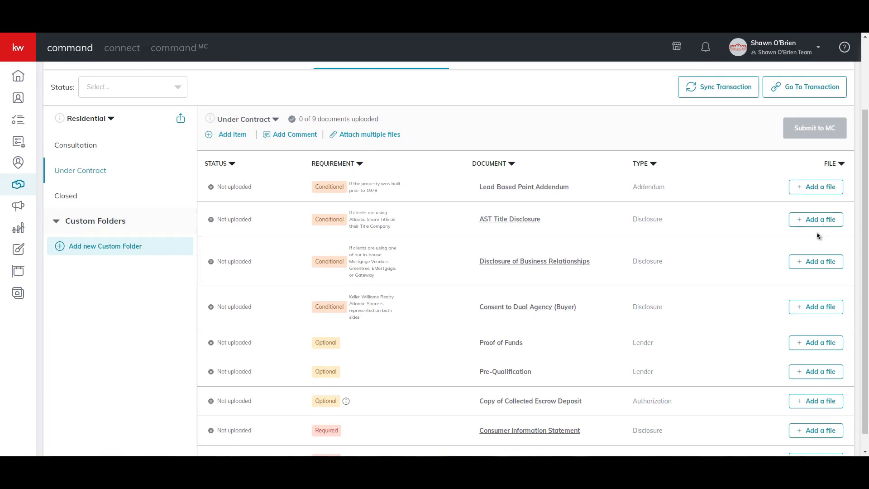
scroll(822, 237, "down", 1)
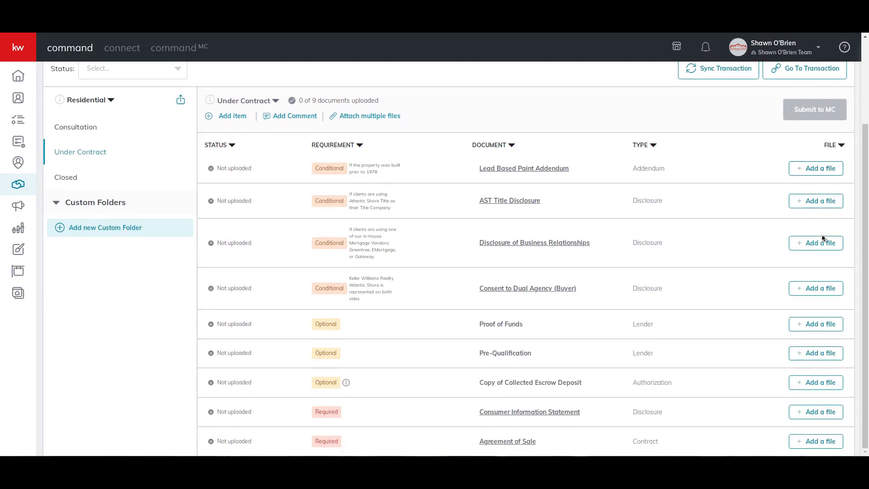
Step: Assign the DocuSign Atlantic Shore Title file to AST Title Disclosure and confirm the Disclosure of Business Relationships file
left_click(815, 200)
left_click(354, 247)
left_click(407, 285)
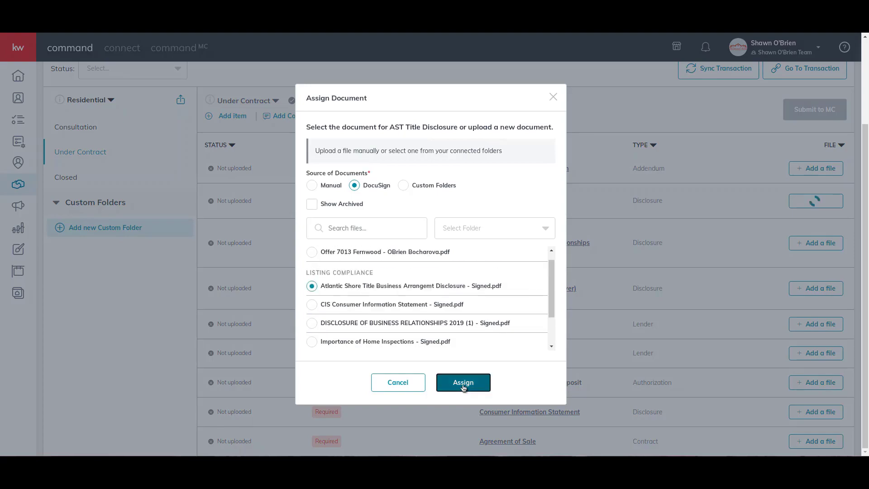
left_click(463, 382)
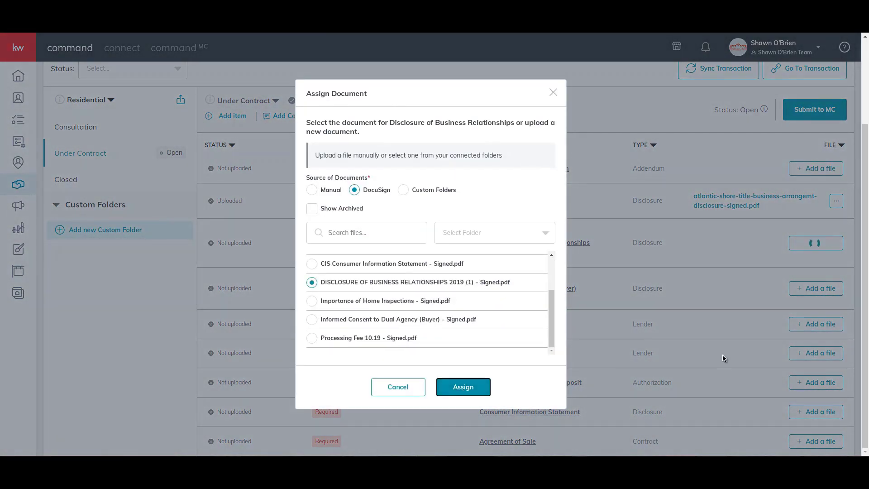
key("Return")
left_click(365, 115)
left_click(323, 76)
left_click(521, 259)
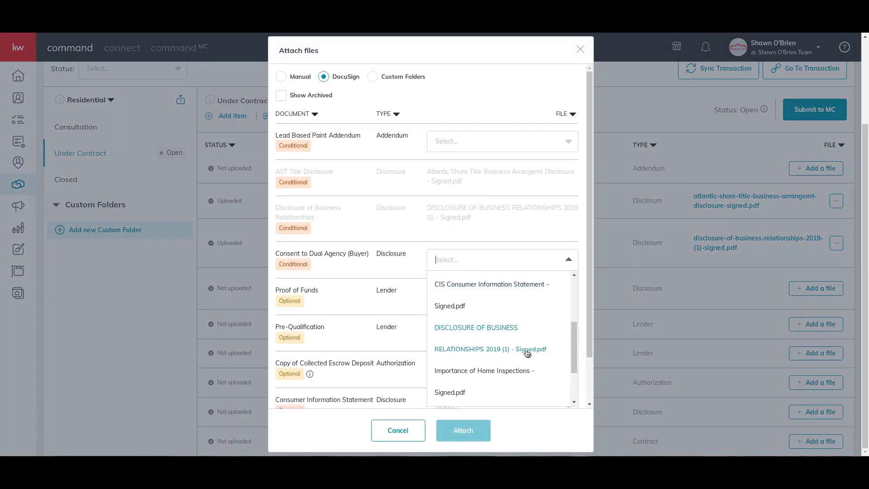
scroll(528, 352, "down", 2)
left_click(514, 297)
scroll(514, 317, "down", 1)
left_click(514, 359)
scroll(514, 380, "down", 2)
left_click(510, 390)
left_click(509, 390)
left_click(508, 360)
scroll(517, 313, "up", 4)
left_click(463, 430)
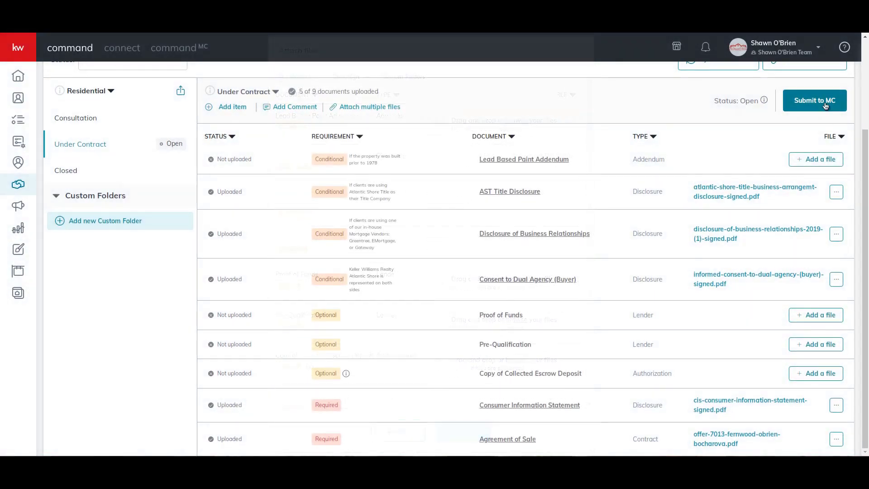